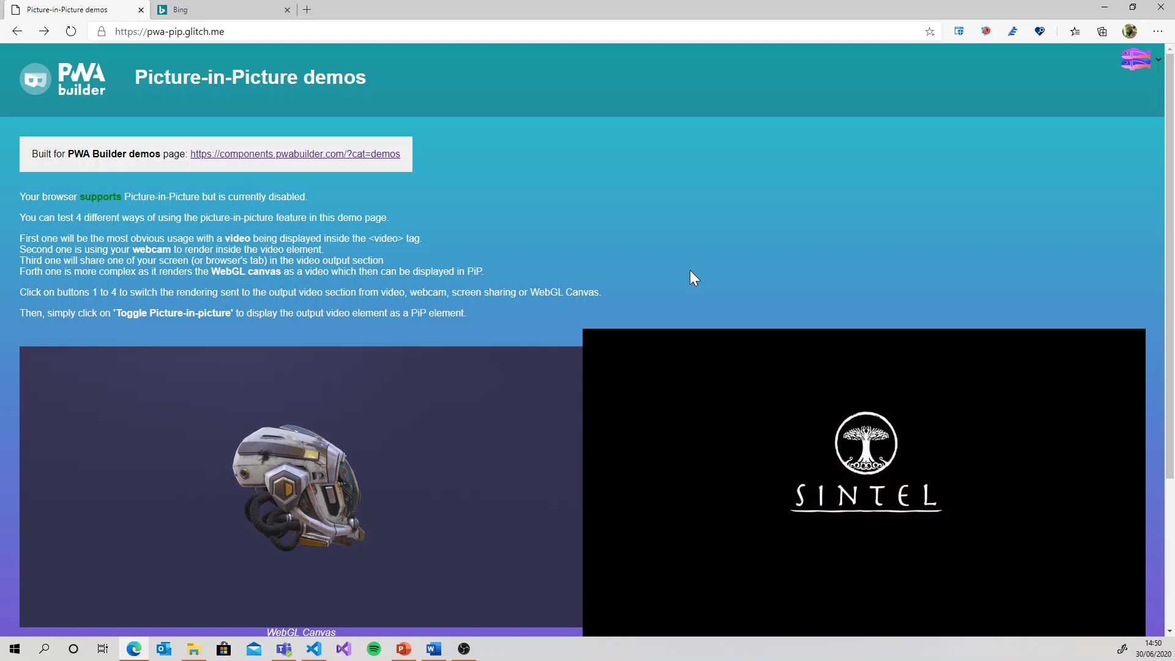
Step: Scroll down the demo page to the render buttons while the Sintel clip plays
{"action": "scroll", "coordinate": [690, 276], "scroll_direction": "down", "scroll_amount": 1}
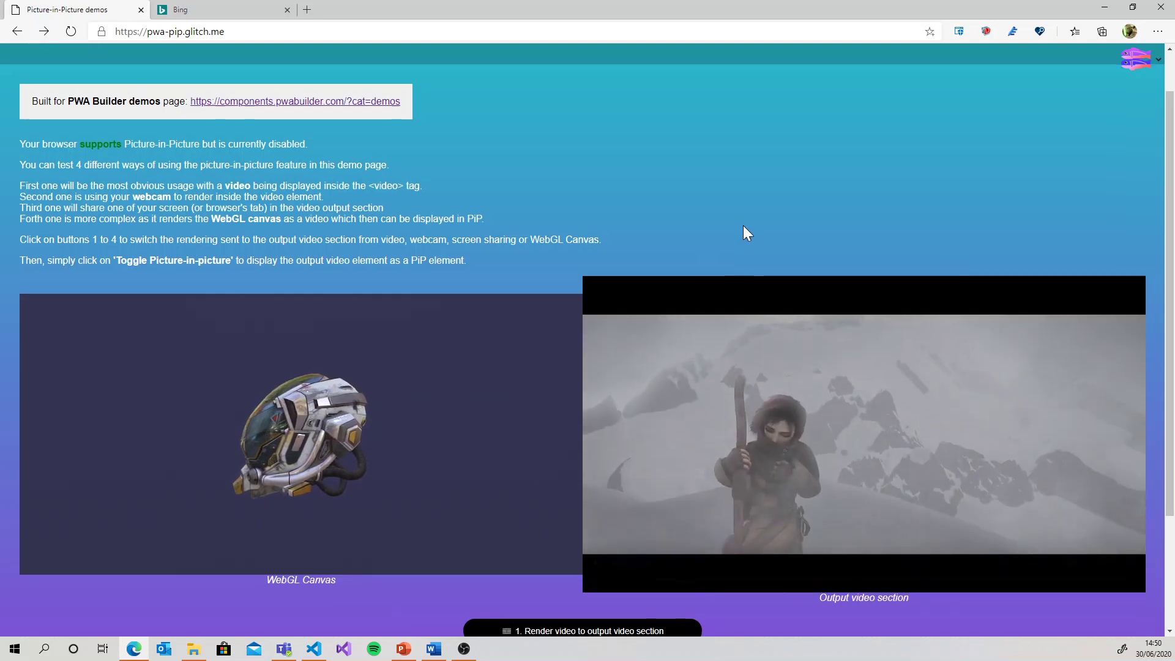
{"action": "scroll", "coordinate": [743, 225], "scroll_direction": "down", "scroll_amount": 2}
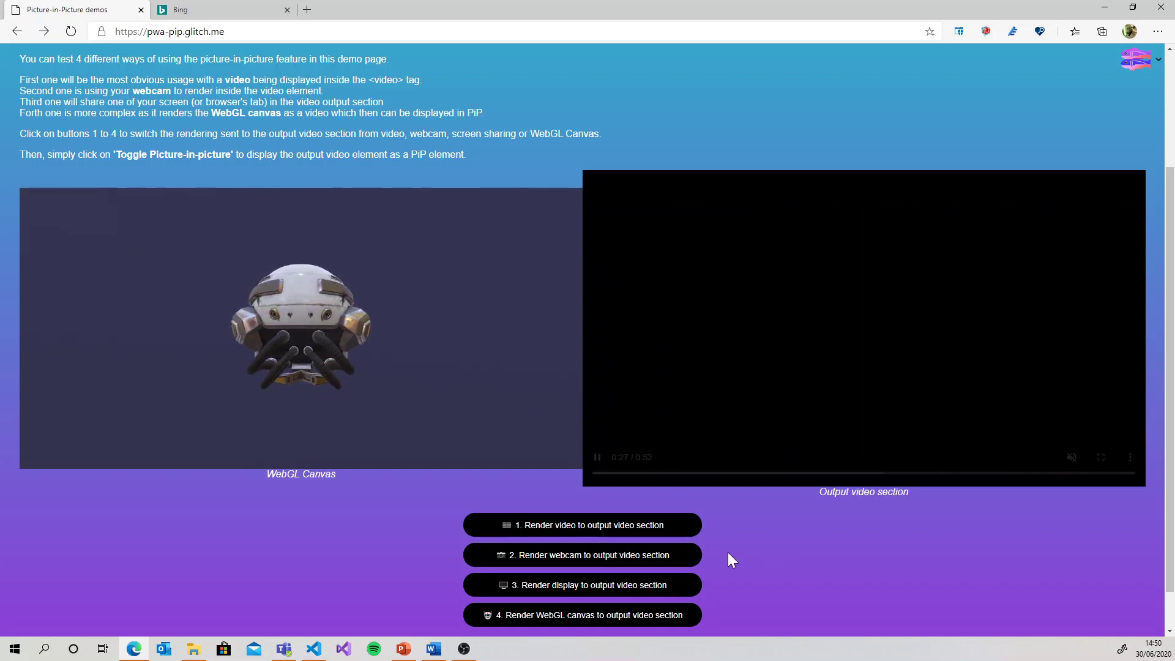
Step: Switch the output video to the live webcam feed, then scroll further down the page
{"action": "left_click", "coordinate": [594, 555]}
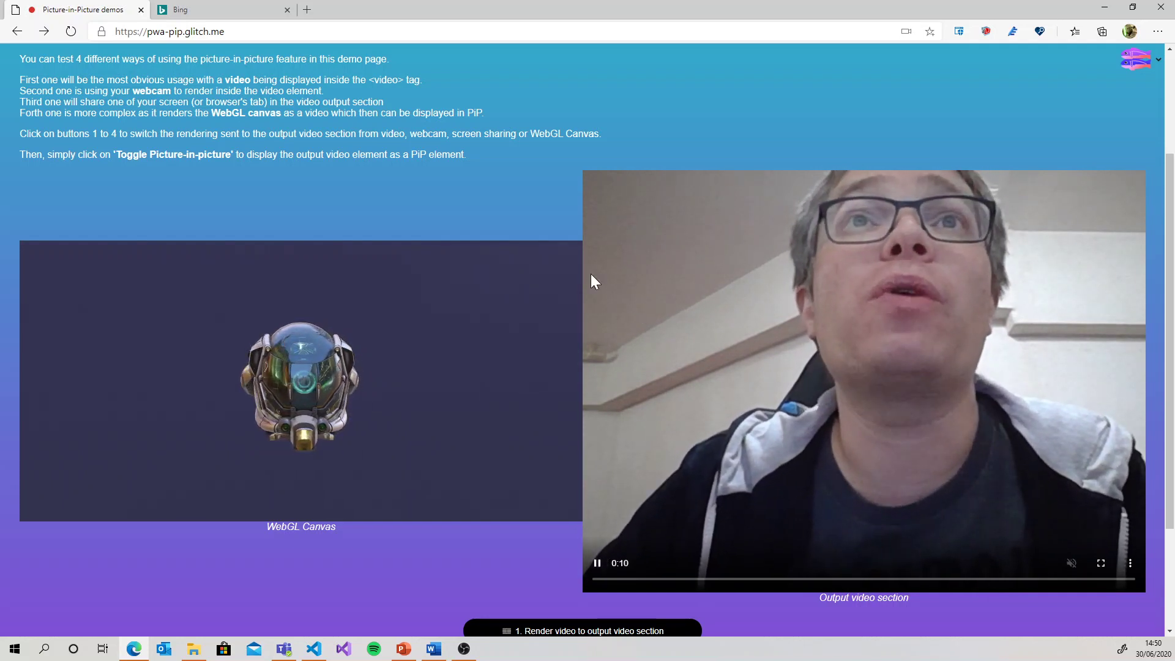
{"action": "scroll", "coordinate": [536, 166], "scroll_direction": "down", "scroll_amount": 2}
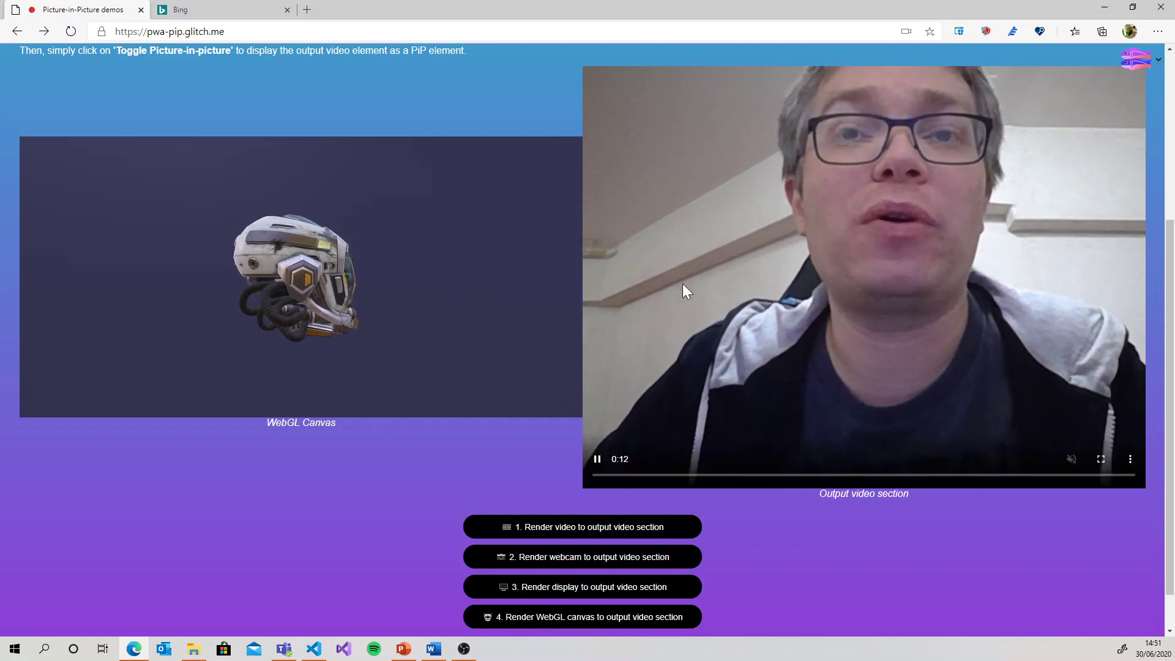
Step: Request a screen share and share Screen 1 after browsing the window and tab options
{"action": "left_click", "coordinate": [597, 591]}
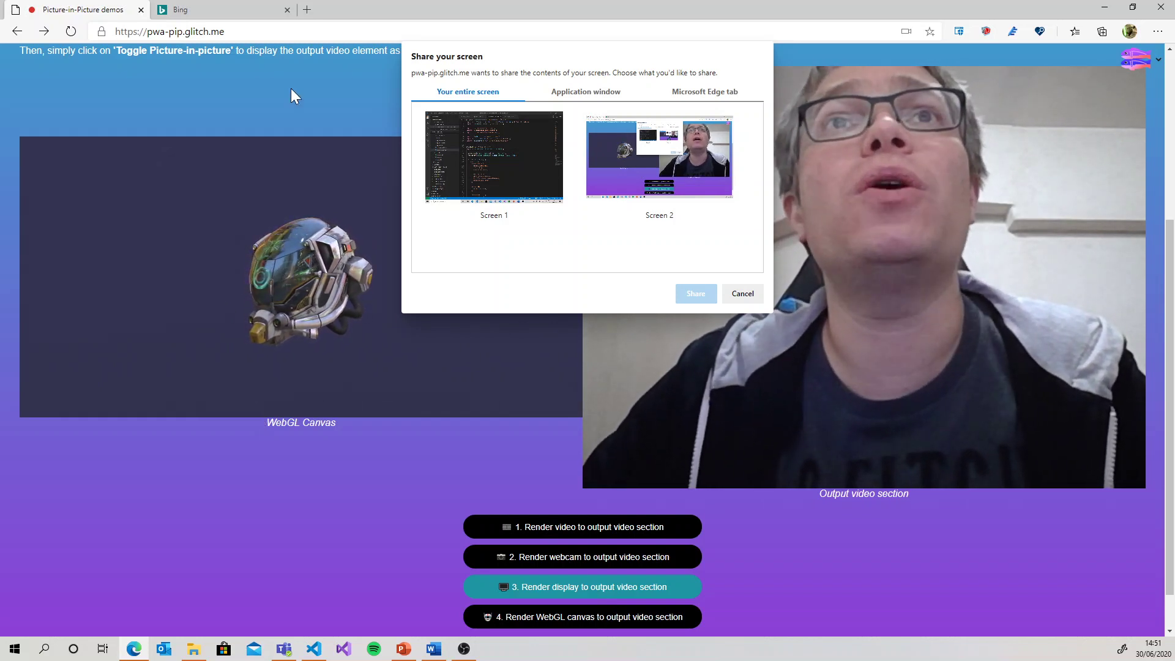
{"action": "left_click", "coordinate": [591, 96]}
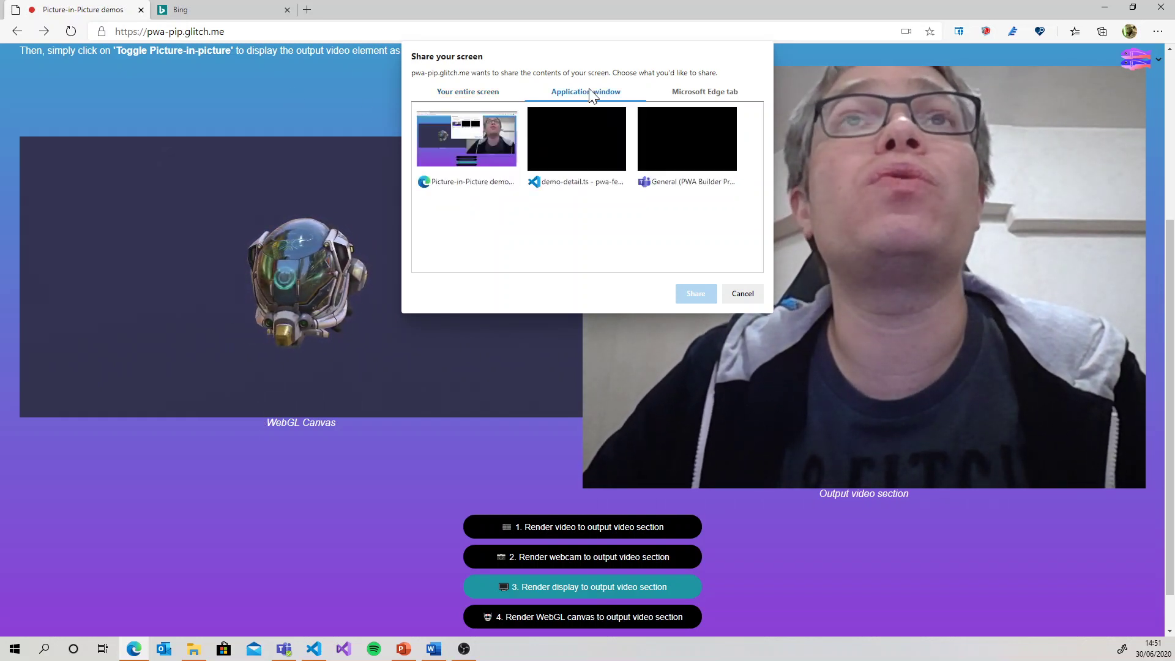
{"action": "left_click", "coordinate": [675, 96]}
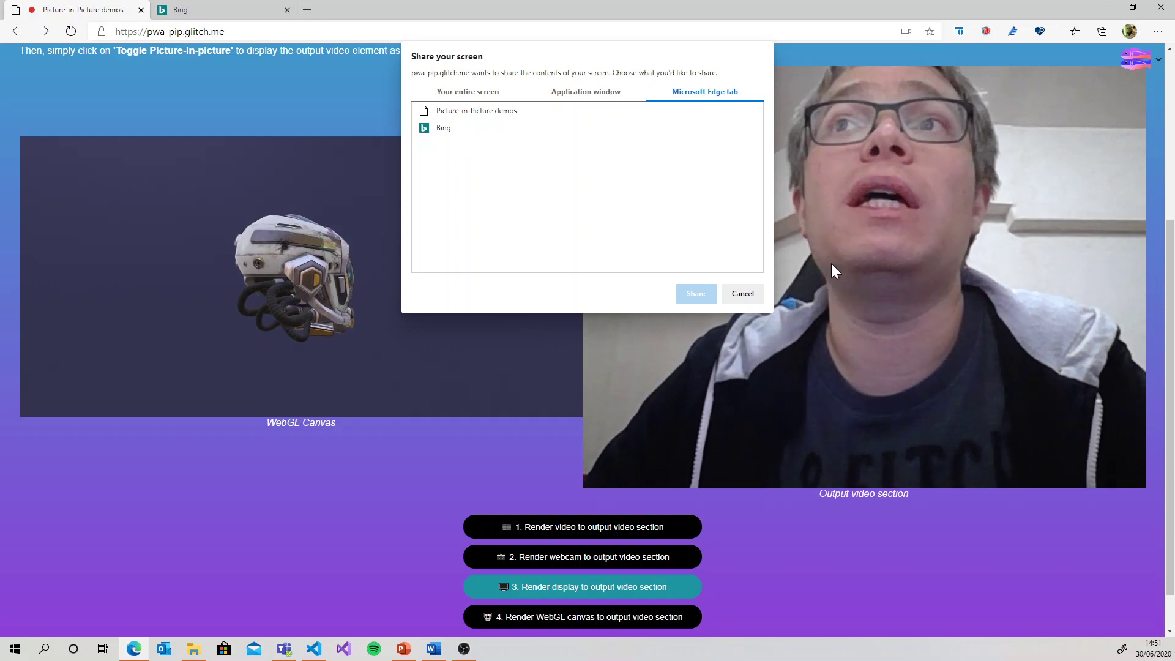
{"action": "left_click", "coordinate": [463, 91]}
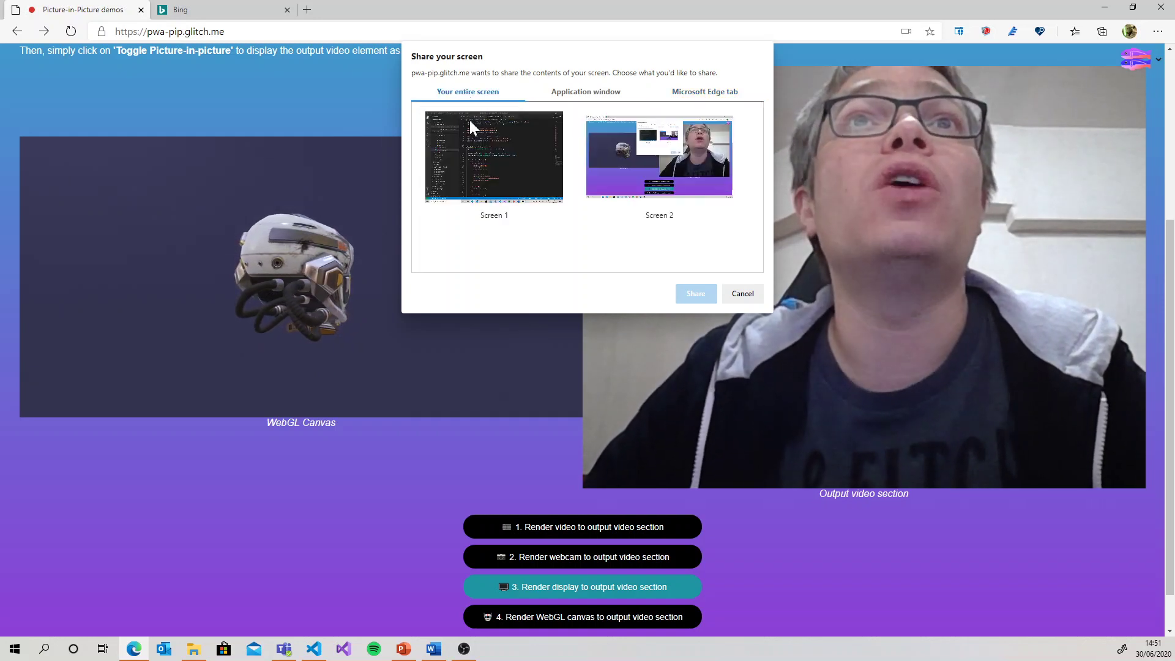
{"action": "left_click", "coordinate": [523, 169]}
{"action": "left_click", "coordinate": [696, 295]}
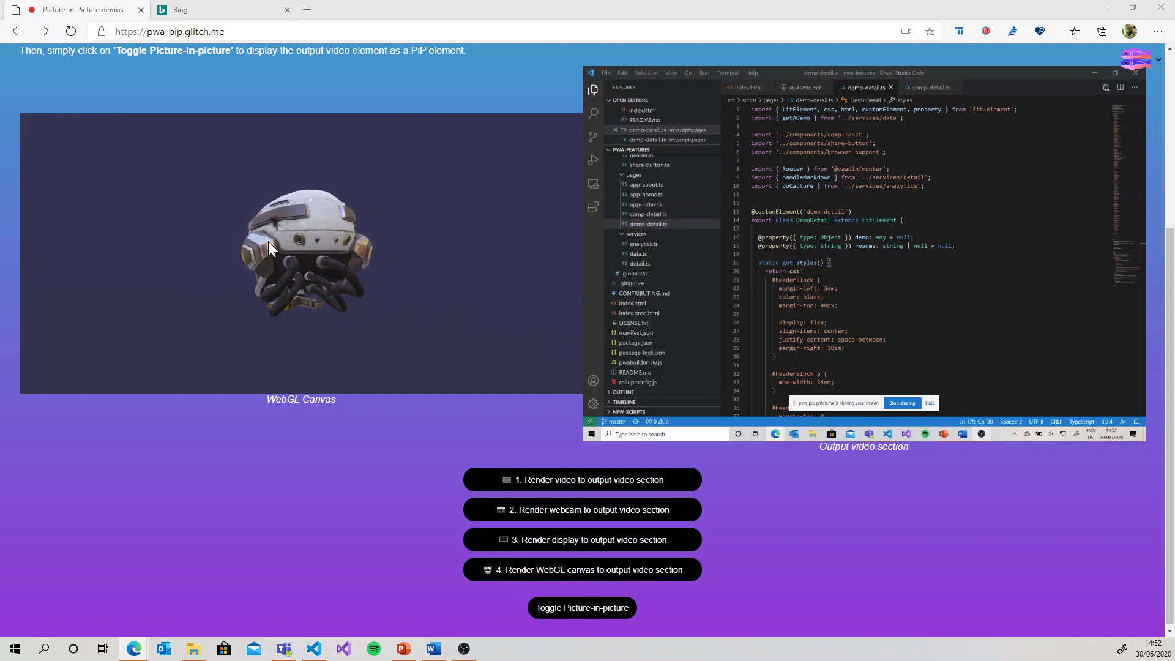
Step: Drag across the WebGL canvas to spin the 3D helmet
{"action": "left_click_drag", "start_coordinate": [268, 241], "coordinate": [406, 241]}
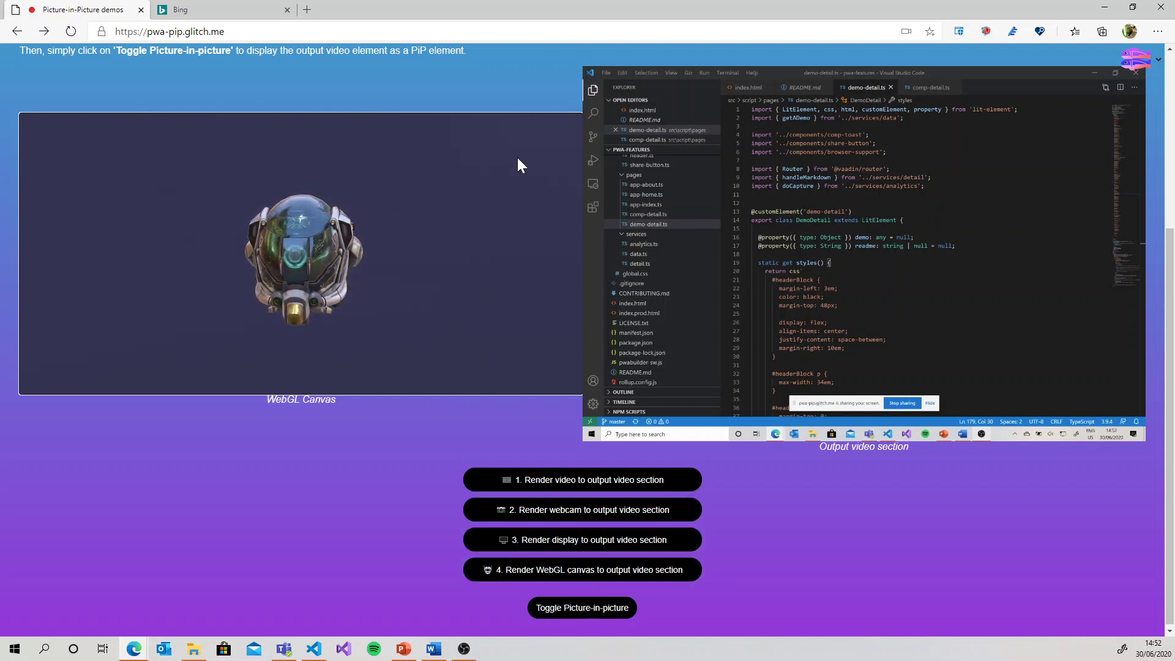
Step: Mirror the WebGL helmet in the output, rotate it to its front, then return to the film
{"action": "left_click", "coordinate": [582, 571]}
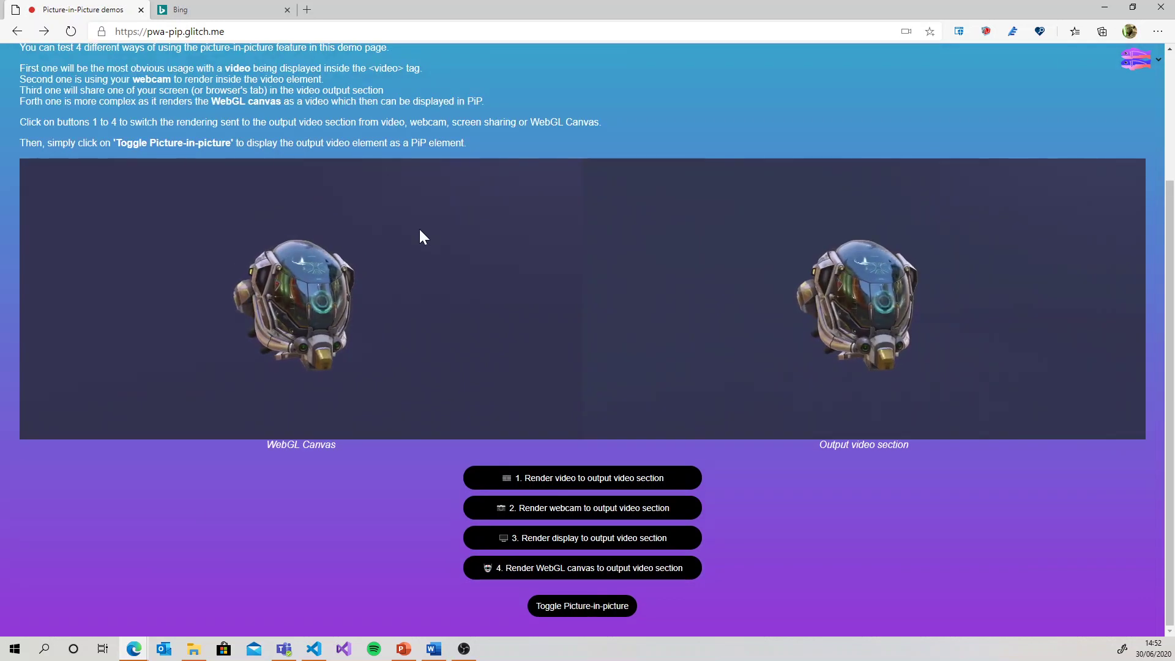
{"action": "mouse_move", "coordinate": [809, 316]}
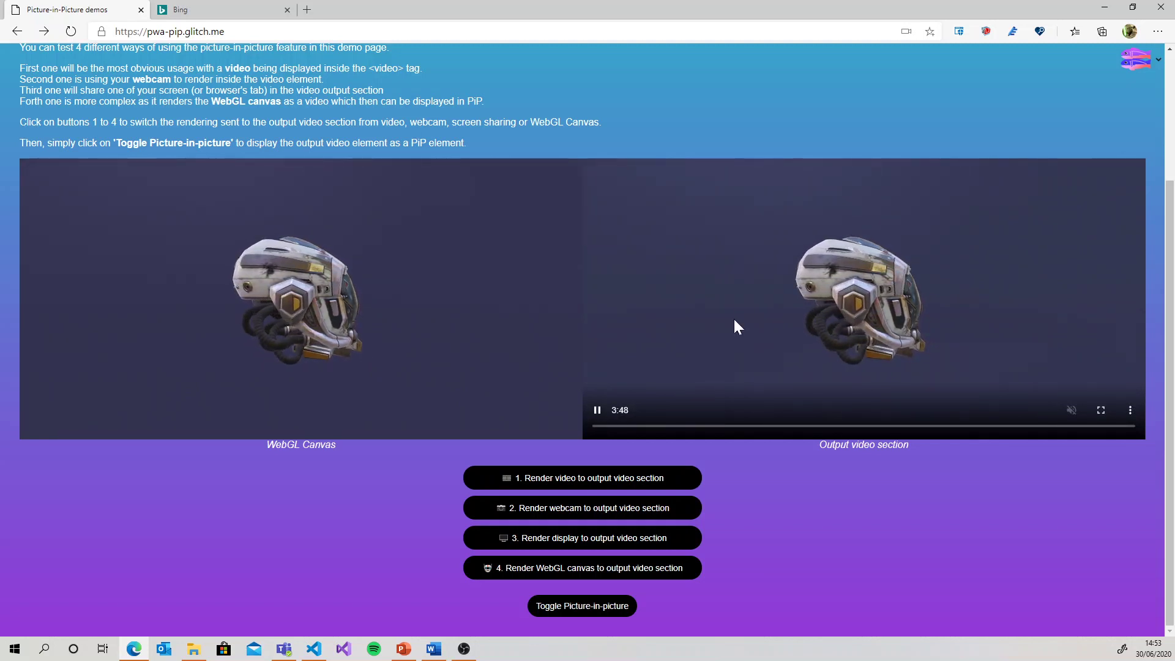
{"action": "left_click_drag", "start_coordinate": [278, 245], "coordinate": [304, 299]}
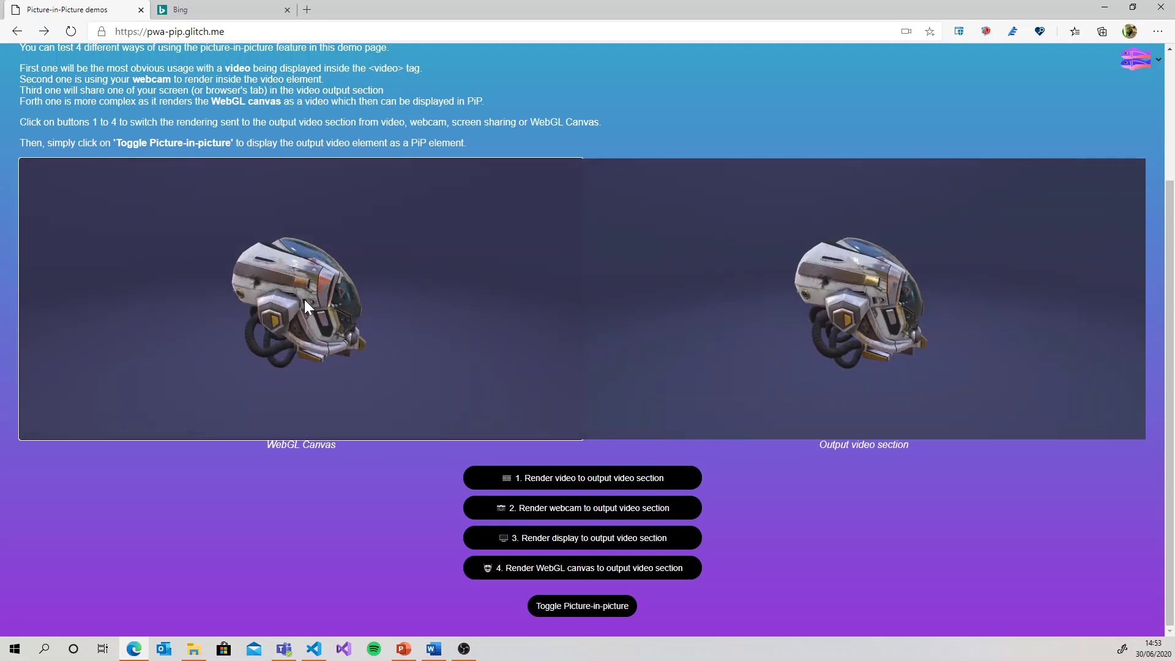
{"action": "mouse_move", "coordinate": [883, 254]}
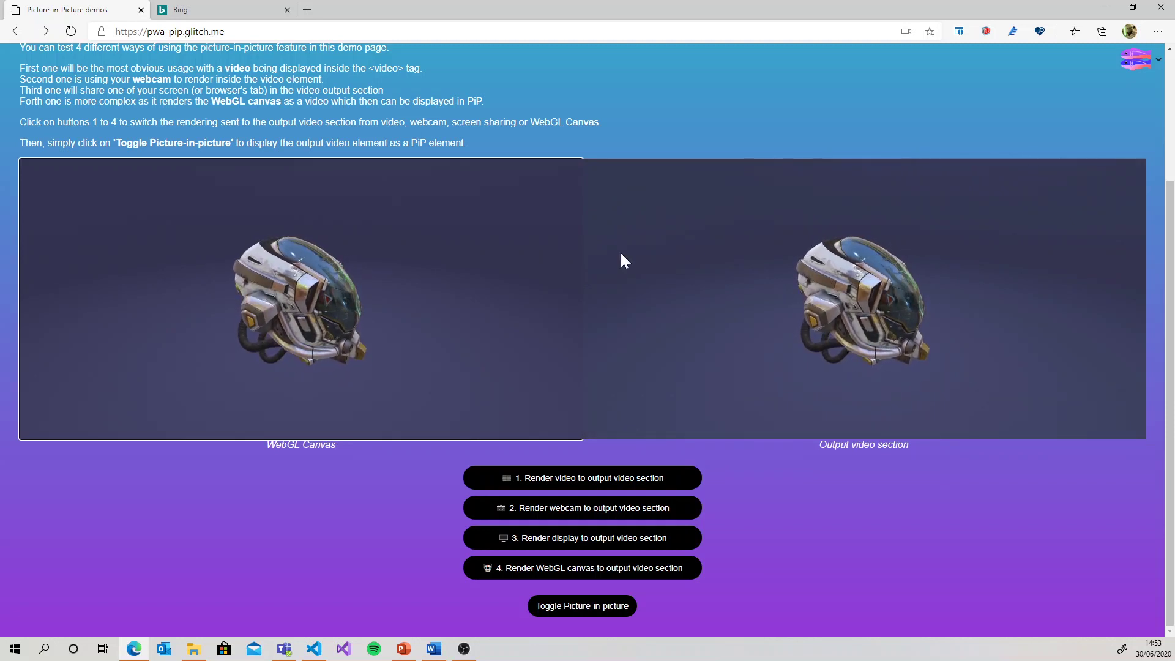
{"action": "left_click", "coordinate": [601, 478]}
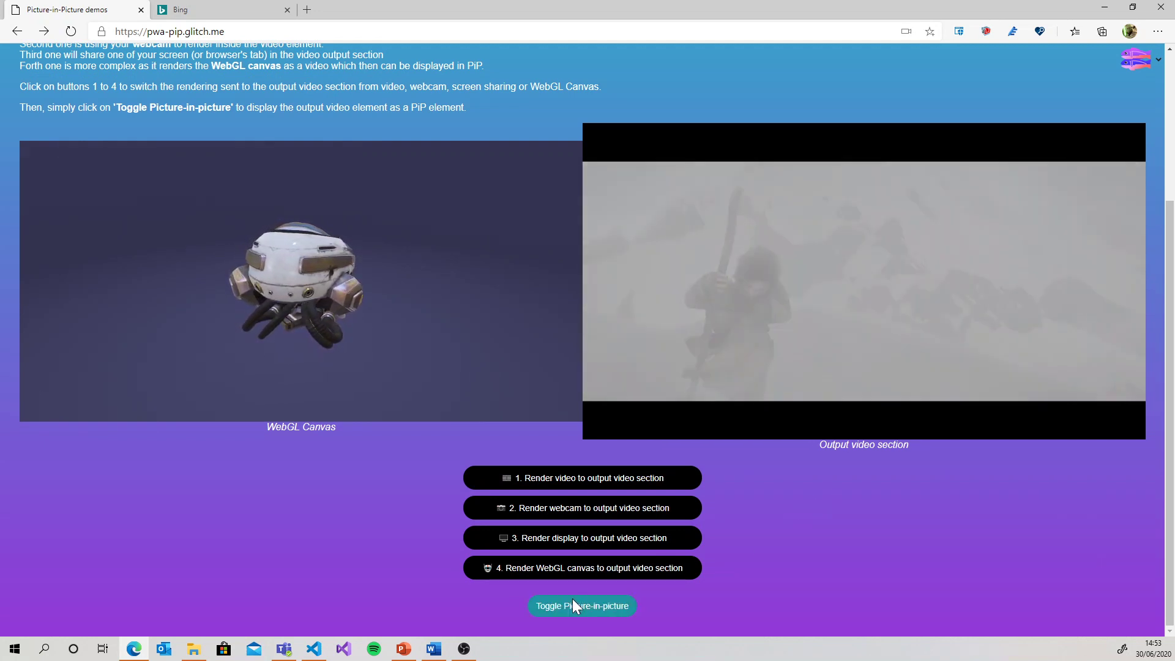
Step: Pop the film into picture-in-picture, enlarge the floating window and park it near the top right
{"action": "left_click", "coordinate": [576, 606]}
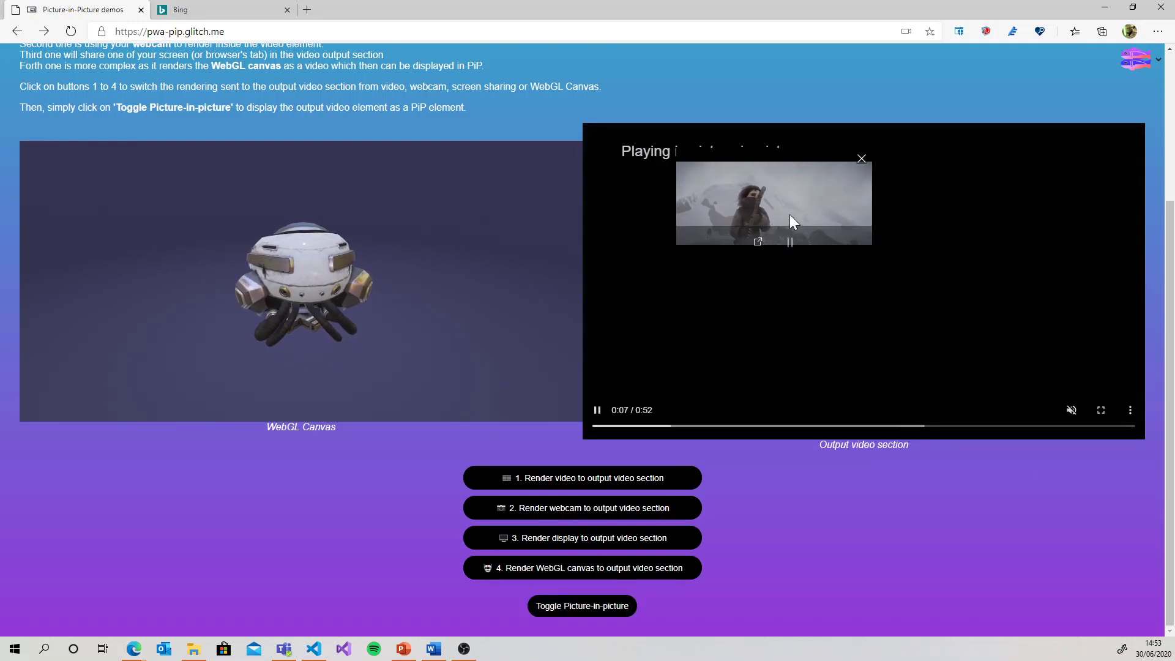
{"action": "left_click_drag", "start_coordinate": [748, 164], "coordinate": [796, 464]}
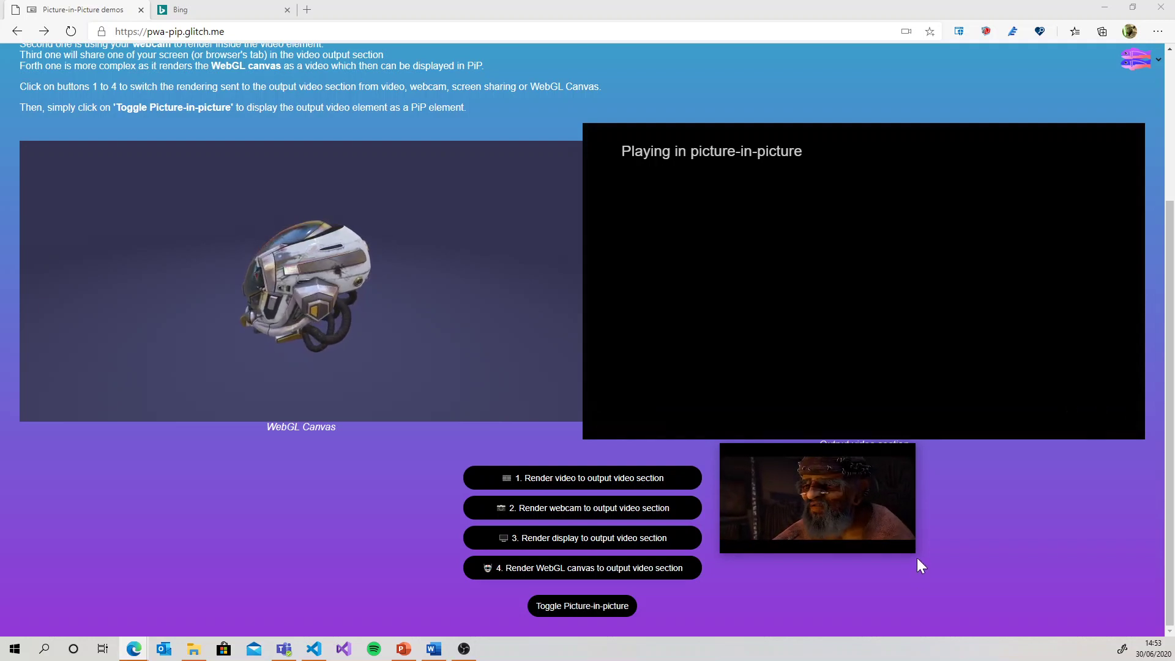
{"action": "left_click_drag", "start_coordinate": [926, 559], "coordinate": [1048, 628]}
{"action": "left_click_drag", "start_coordinate": [982, 589], "coordinate": [1033, 184]}
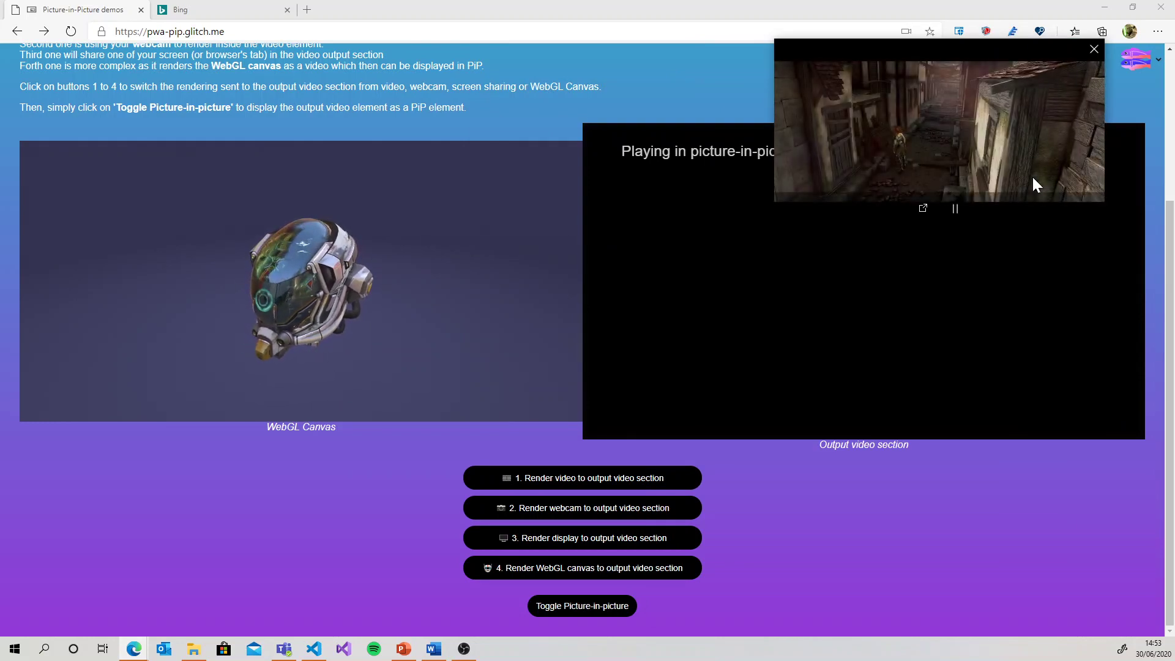
Step: Minimize the browser so only the floating video remains, and resume its playback
{"action": "key", "text": "super+Down"}
{"action": "key", "text": "super+Down"}
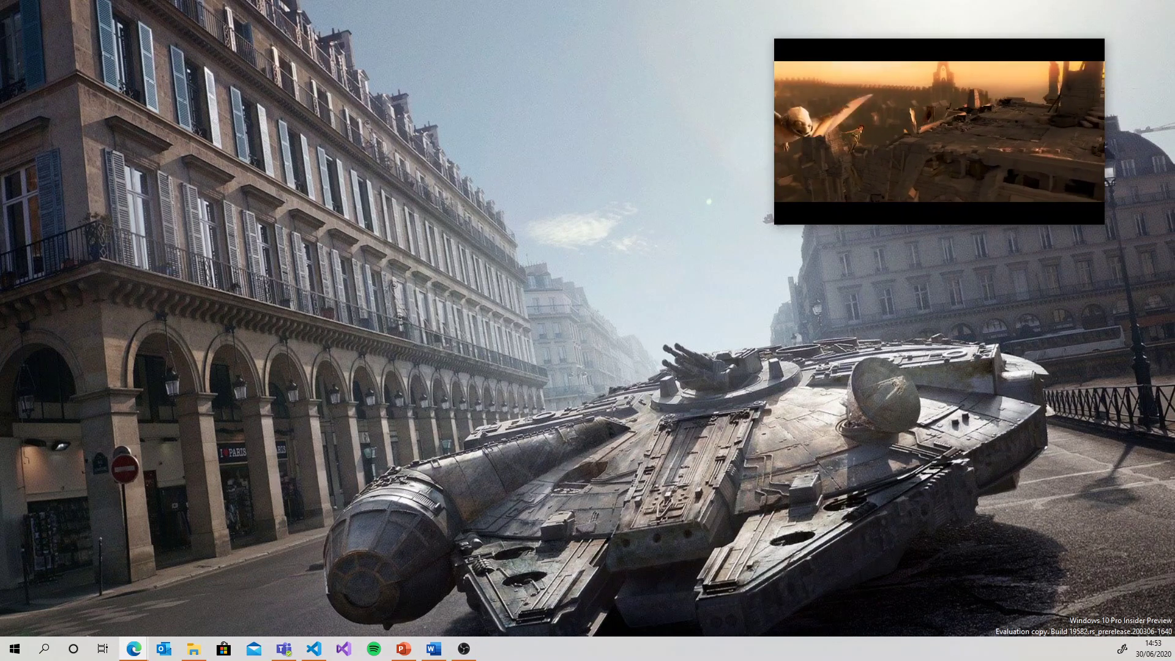
{"action": "mouse_move", "coordinate": [1038, 80]}
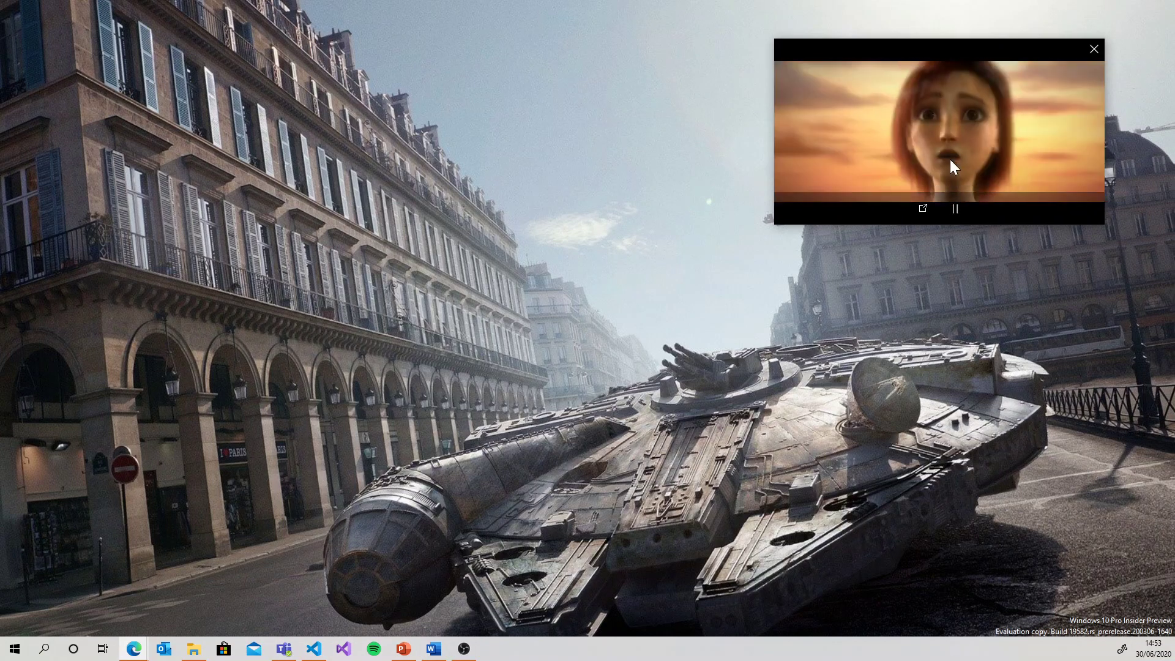
{"action": "left_click", "coordinate": [955, 207]}
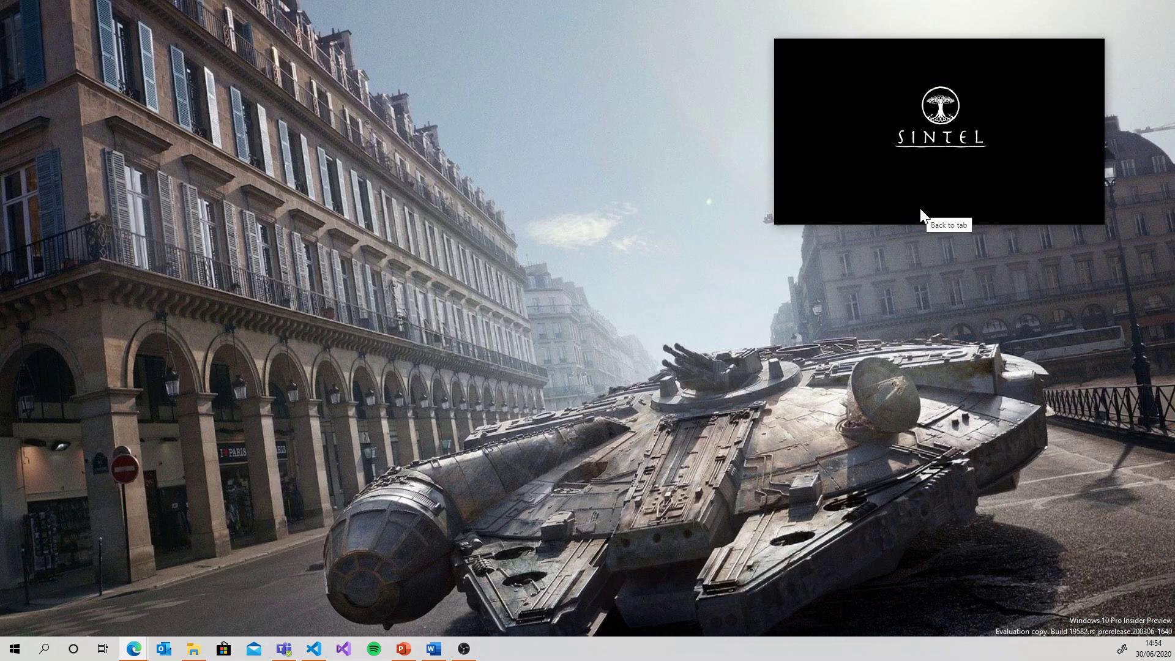
Step: Move the floating webcam window to the lower centre and shrink it
{"action": "mouse_move", "coordinate": [923, 213]}
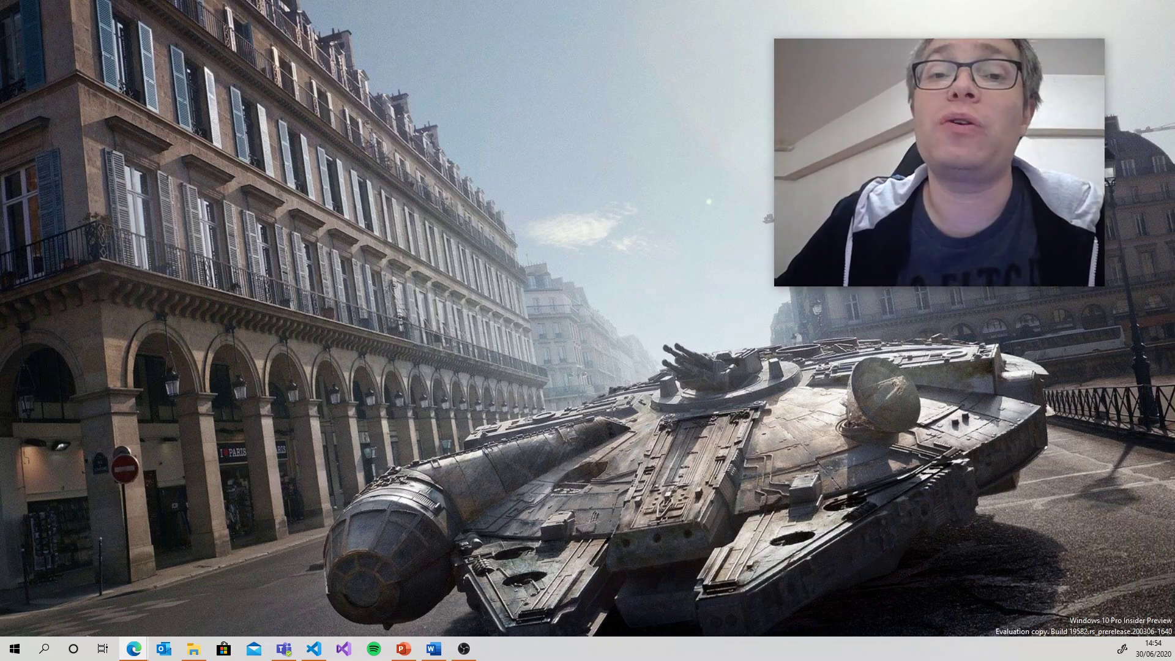
{"action": "mouse_move", "coordinate": [886, 135]}
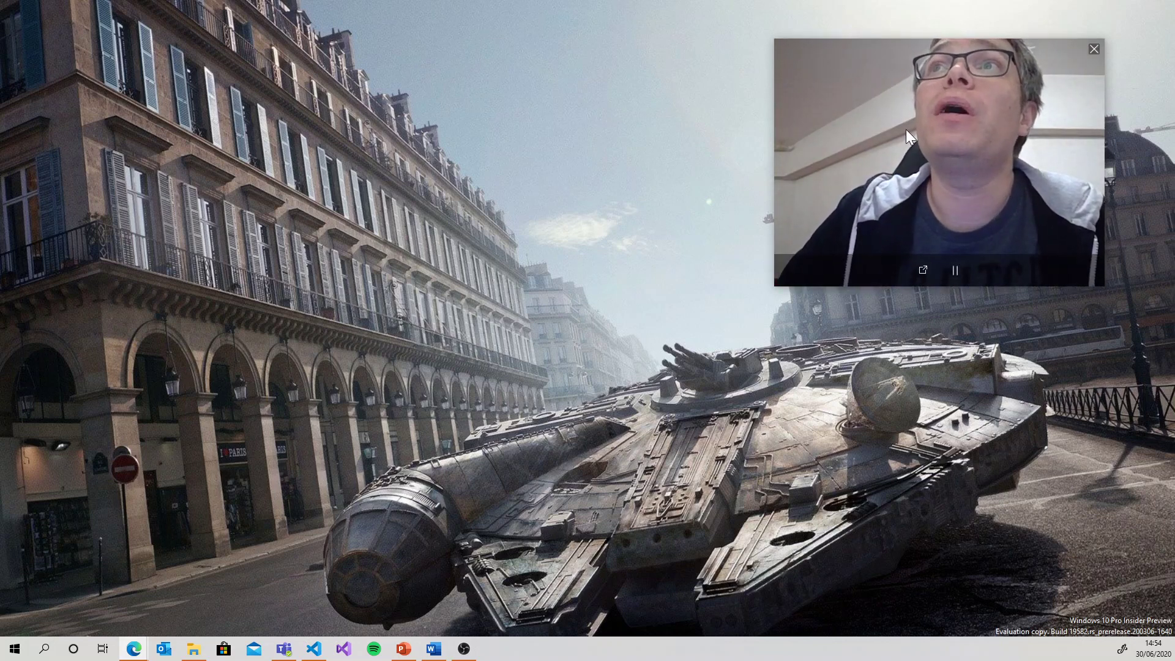
{"action": "left_click_drag", "start_coordinate": [905, 130], "coordinate": [799, 222]}
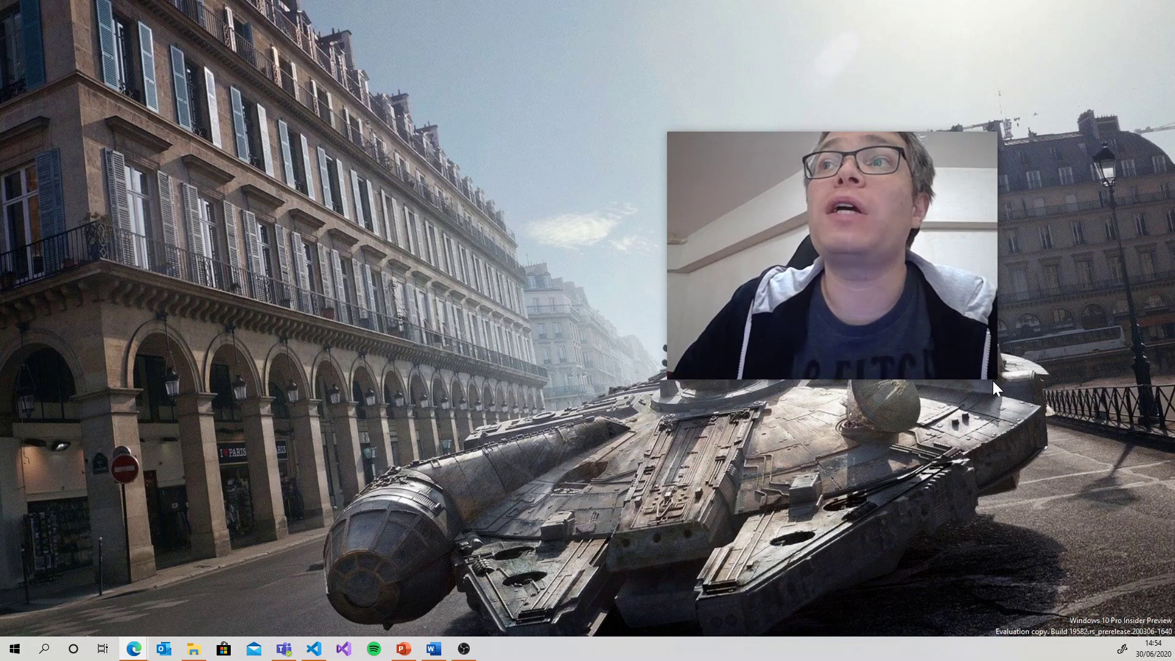
{"action": "left_click_drag", "start_coordinate": [993, 381], "coordinate": [1067, 549]}
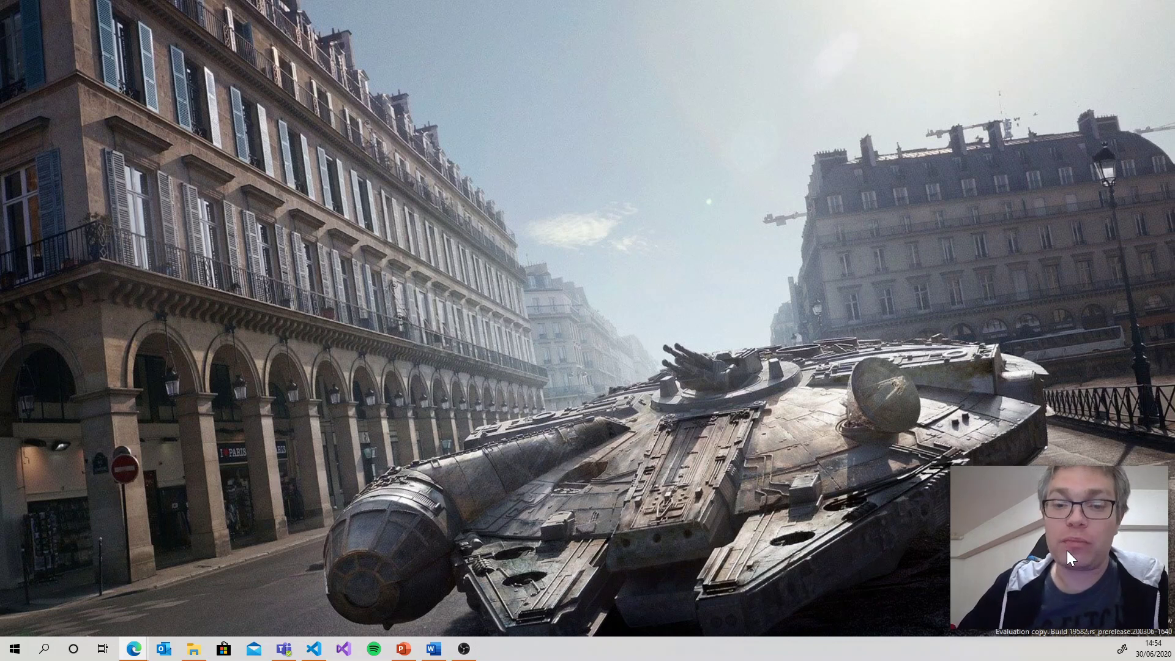
Step: Move the floating window to the centre-right and enlarge it from its bottom-right corner
{"action": "mouse_move", "coordinate": [1057, 534]}
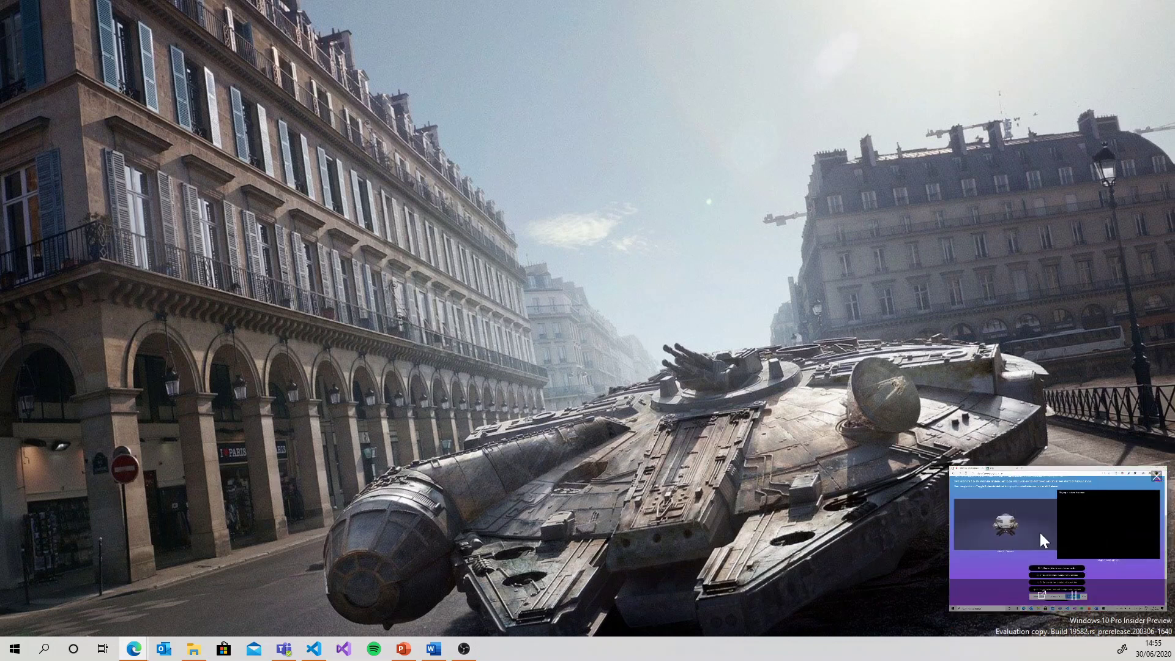
{"action": "left_click_drag", "start_coordinate": [1041, 533], "coordinate": [856, 361]}
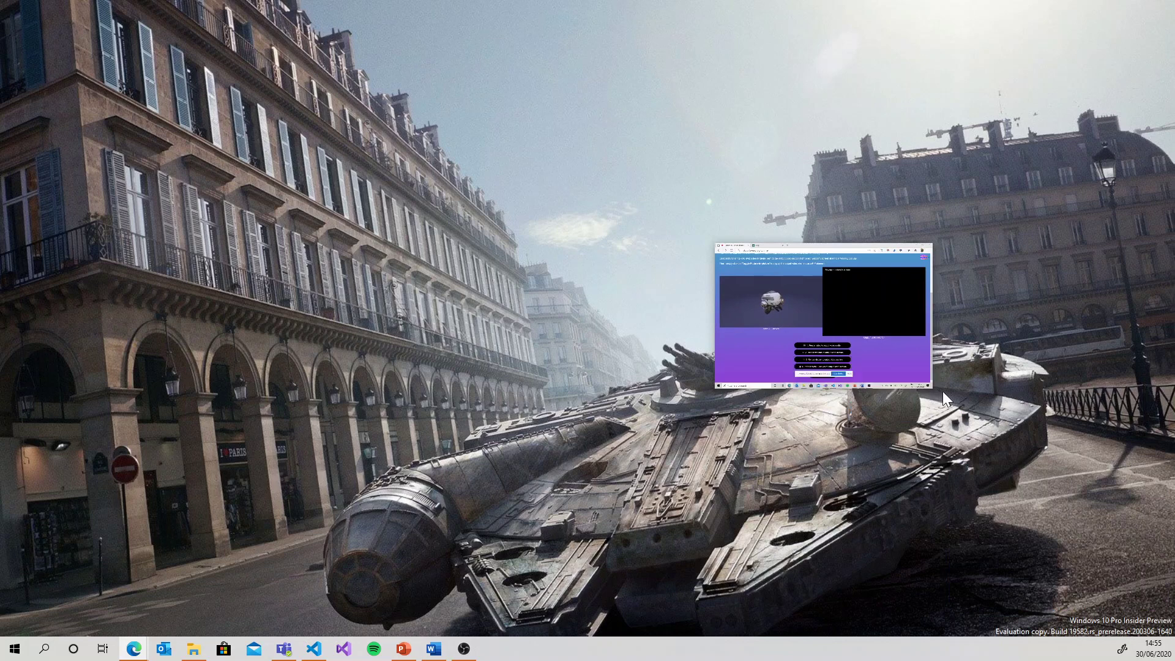
{"action": "left_click_drag", "start_coordinate": [930, 389], "coordinate": [1129, 519]}
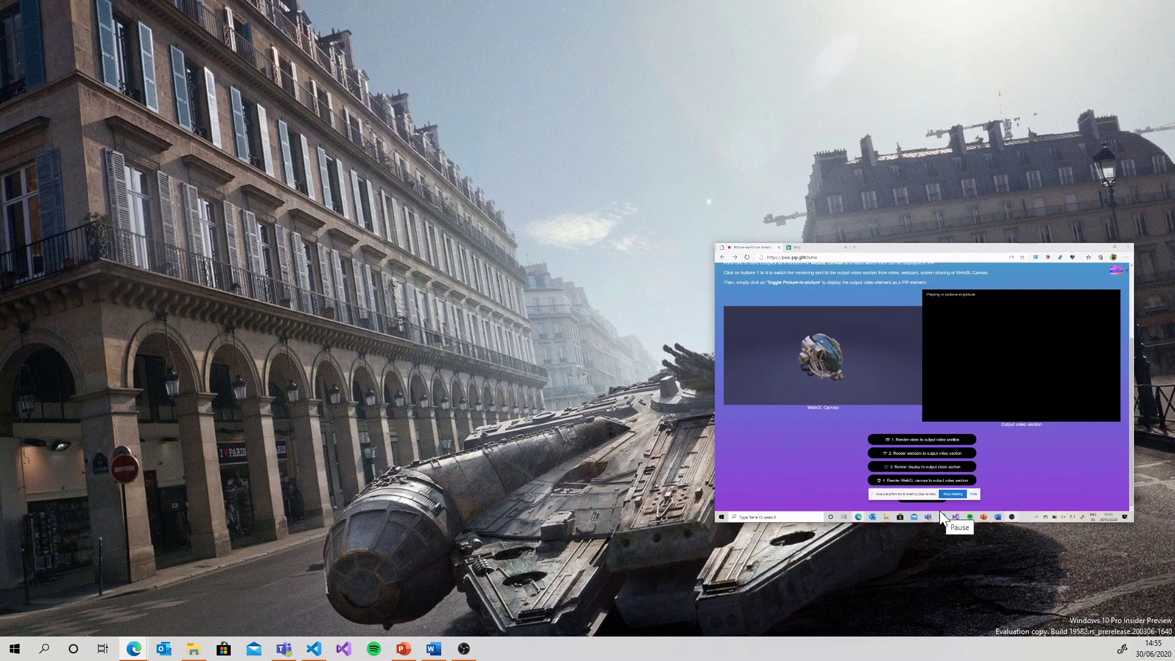
{"action": "mouse_move", "coordinate": [924, 510]}
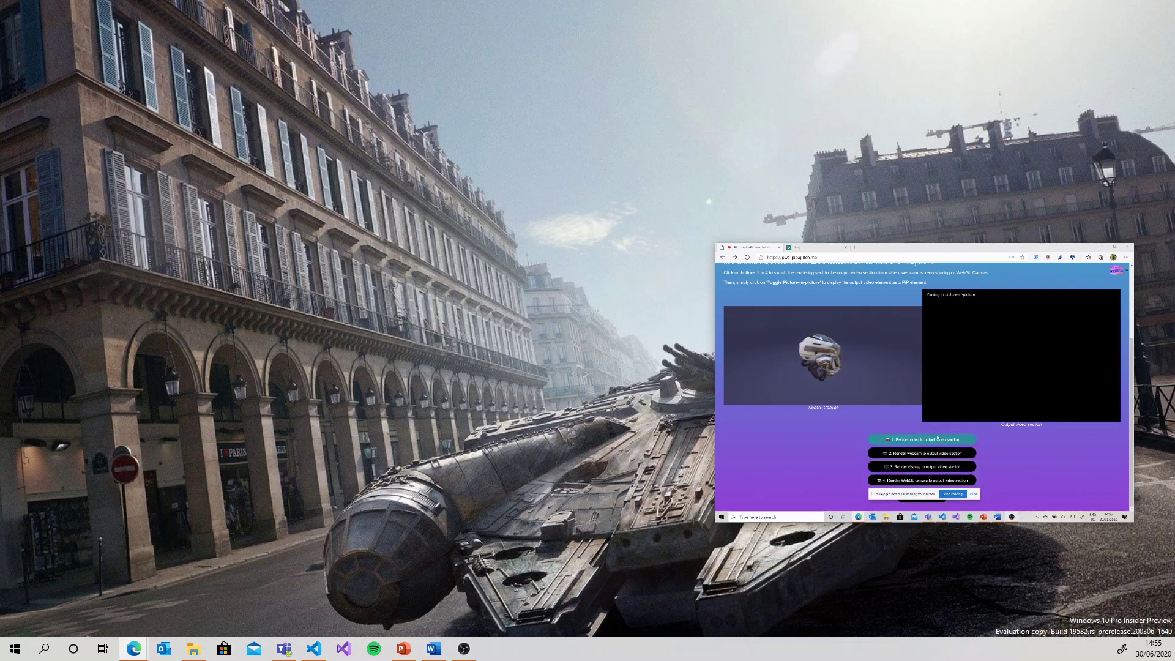
Step: Send the WebGL canvas to the floating window, then move it toward the centre and enlarge it
{"action": "left_click", "coordinate": [942, 481]}
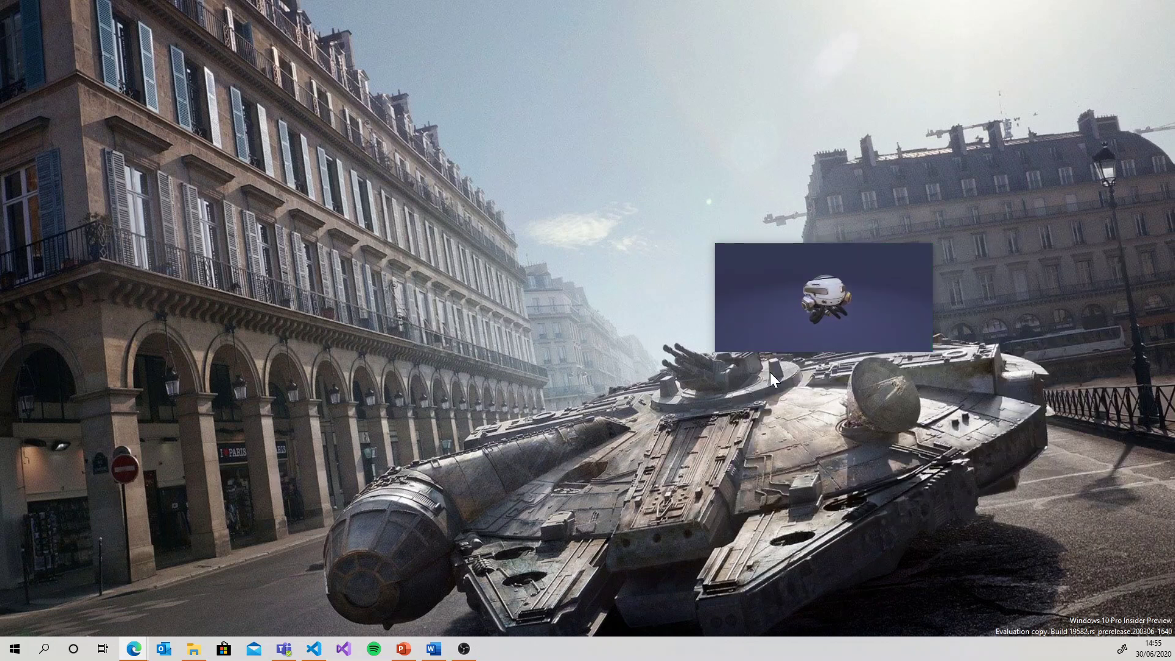
{"action": "left_click_drag", "start_coordinate": [846, 303], "coordinate": [654, 292]}
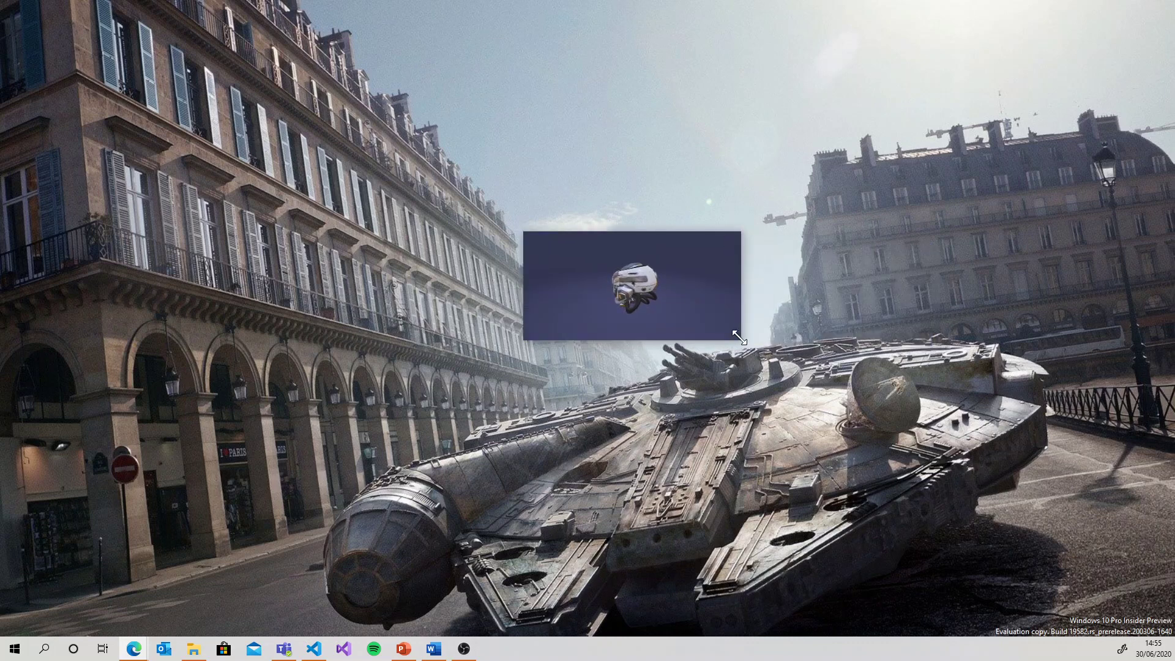
{"action": "left_click_drag", "start_coordinate": [739, 338], "coordinate": [1051, 494]}
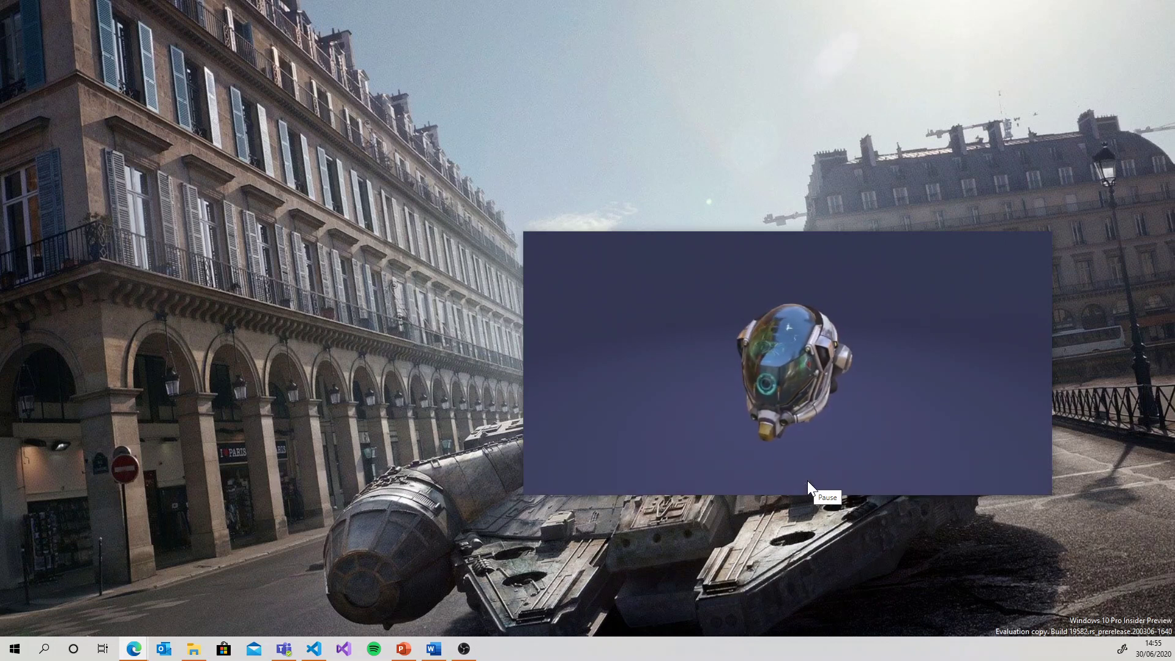
Step: Reposition the floating helmet window slightly up, then nudge it right and down
{"action": "mouse_move", "coordinate": [819, 478]}
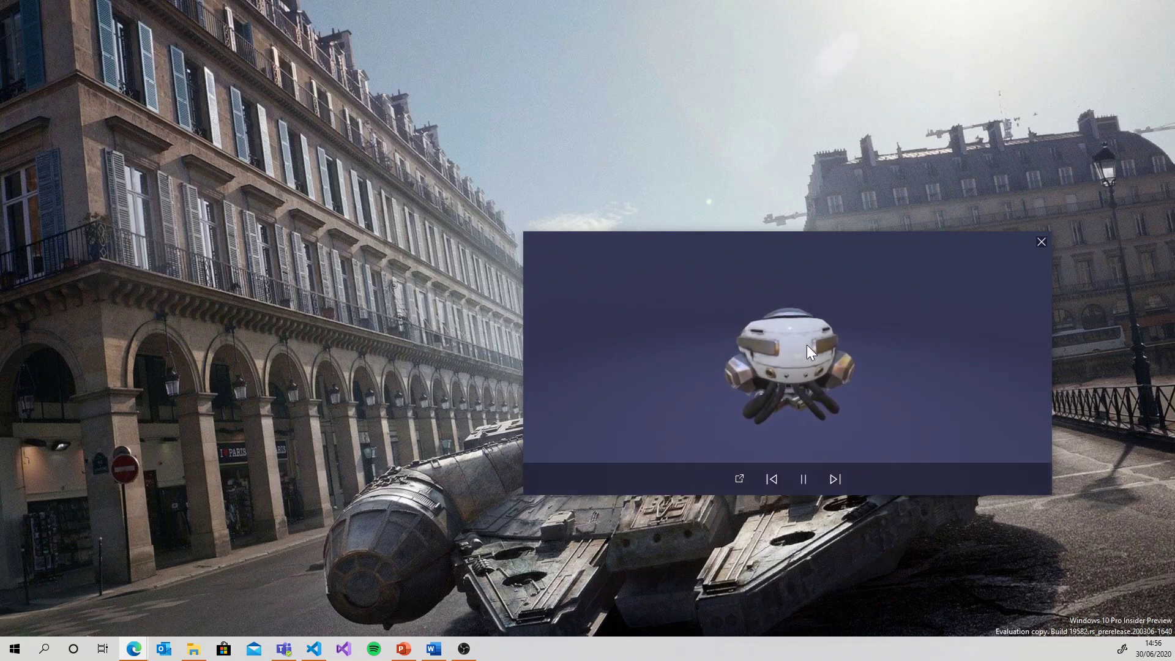
{"action": "left_click_drag", "start_coordinate": [807, 344], "coordinate": [674, 308]}
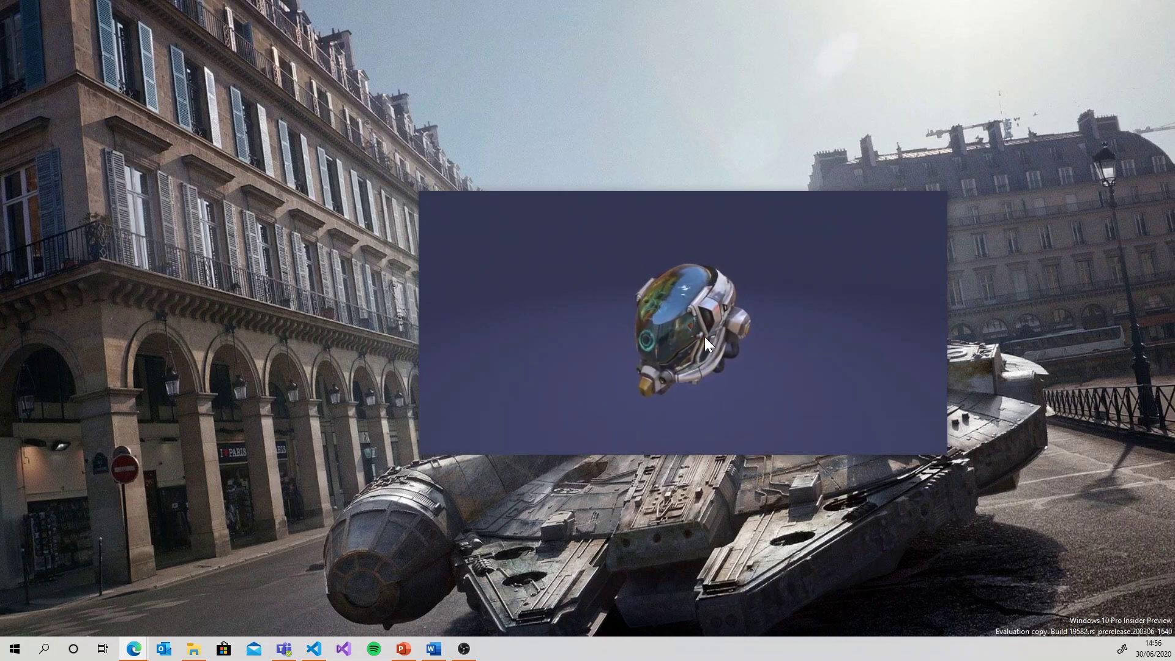
{"action": "mouse_move", "coordinate": [717, 337]}
{"action": "mouse_move", "coordinate": [667, 299]}
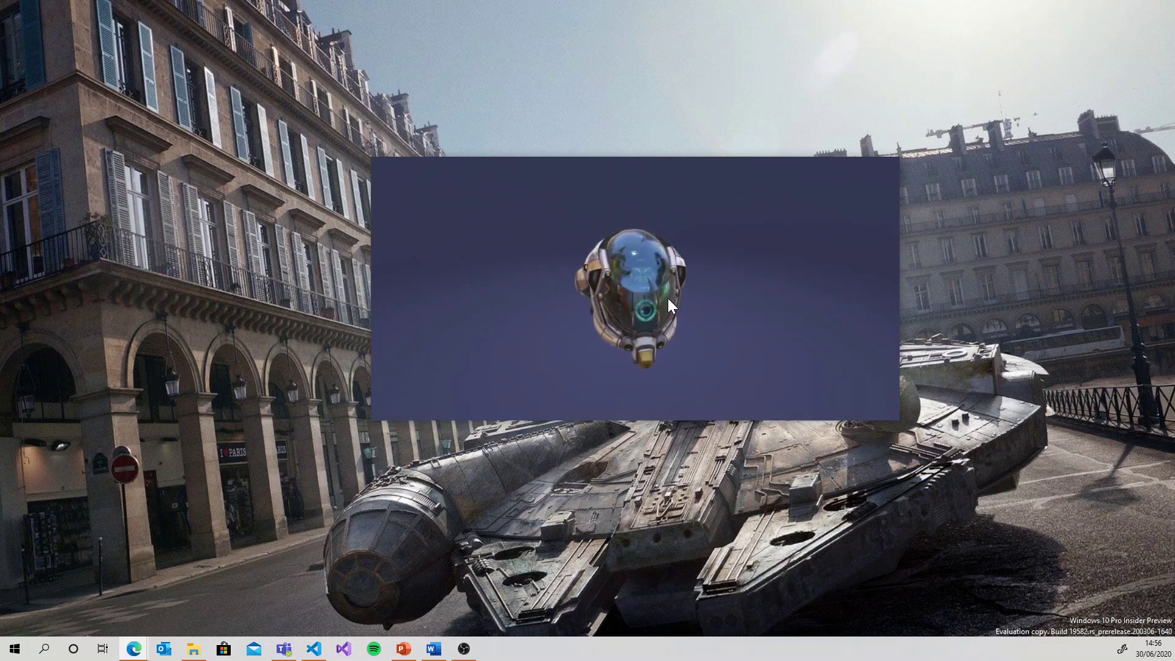
{"action": "left_click_drag", "start_coordinate": [669, 300], "coordinate": [741, 321]}
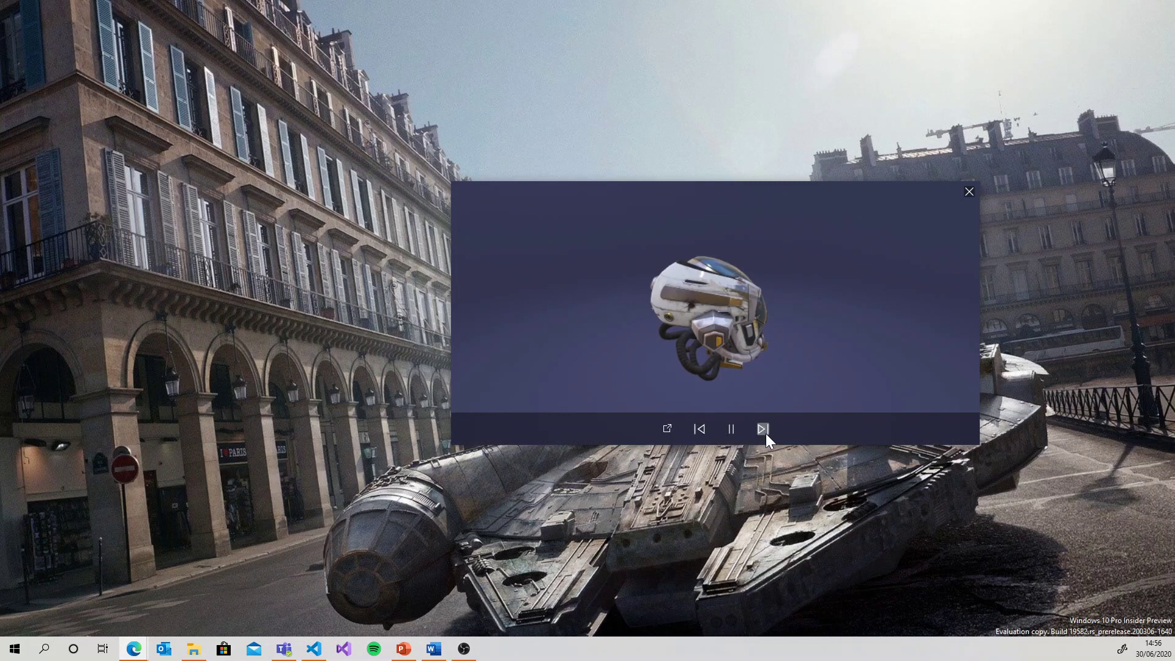
Step: Skip the floating helmet playback back with the previous-track control
{"action": "left_click", "coordinate": [699, 429]}
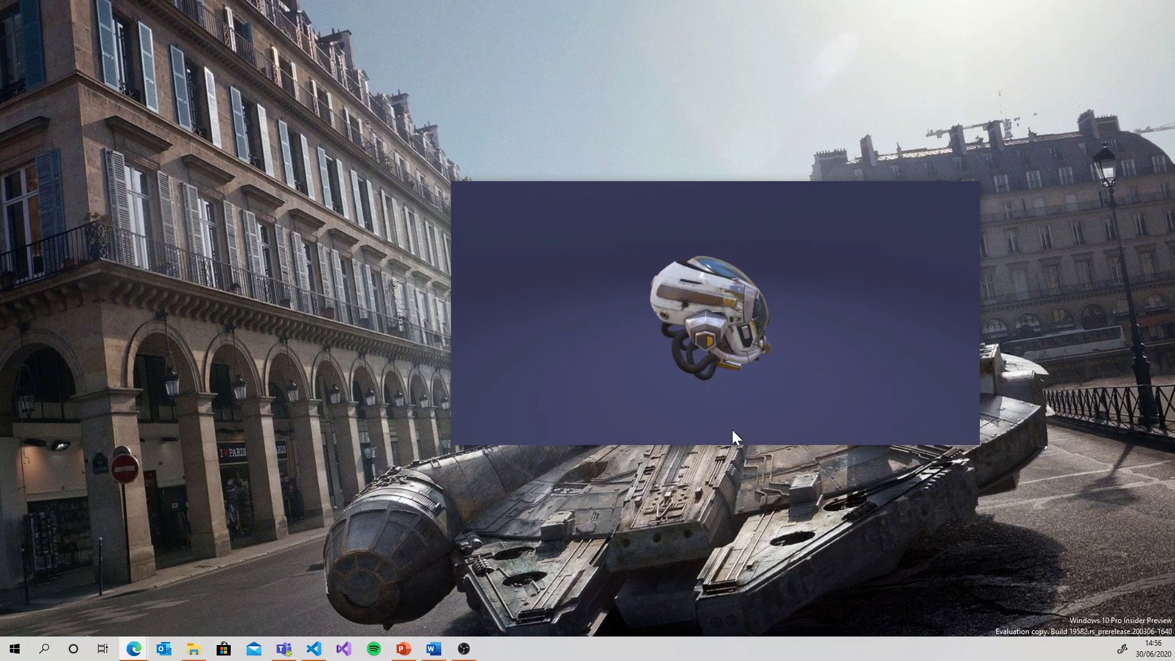
Step: Return the floating video to its tab and maximize the Edge window
{"action": "mouse_move", "coordinate": [669, 431]}
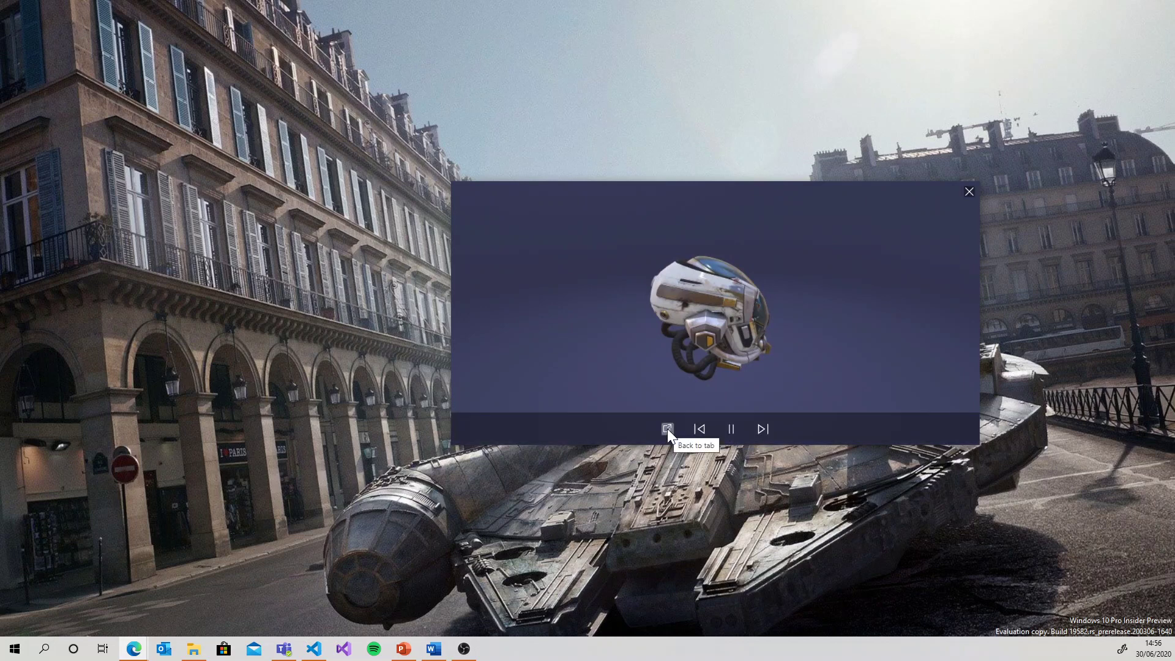
{"action": "left_click", "coordinate": [667, 428]}
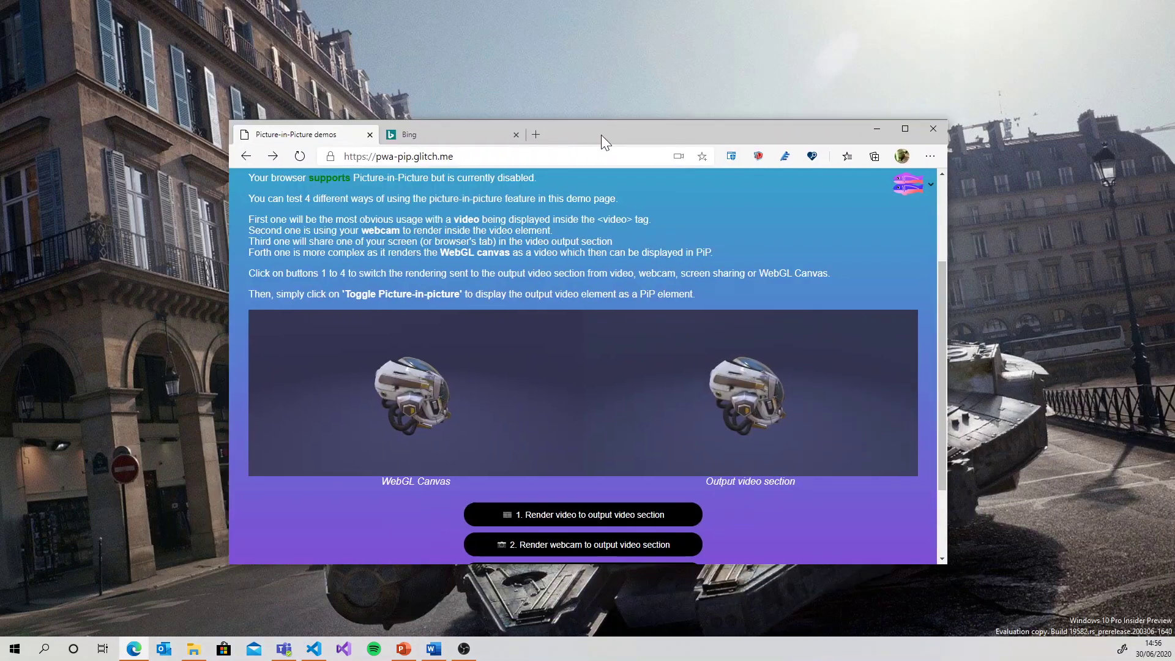
{"action": "double_click", "coordinate": [601, 135]}
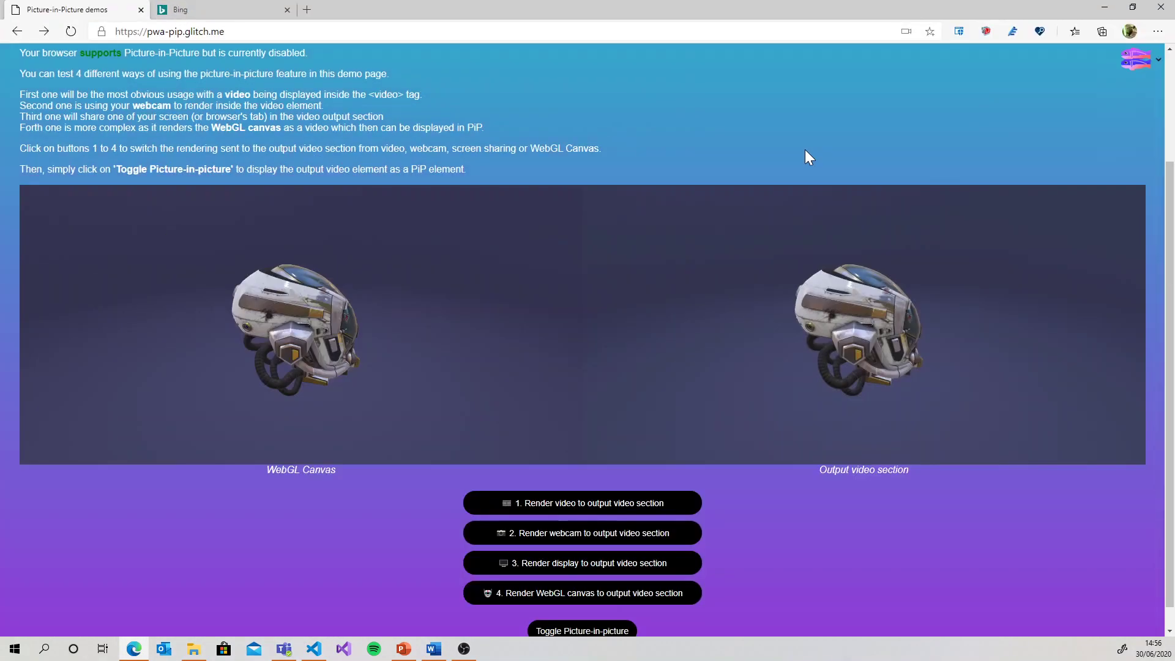
Step: Open and dismiss the Glitch project popup, then scroll back up to the page header
{"action": "left_click", "coordinate": [1137, 62]}
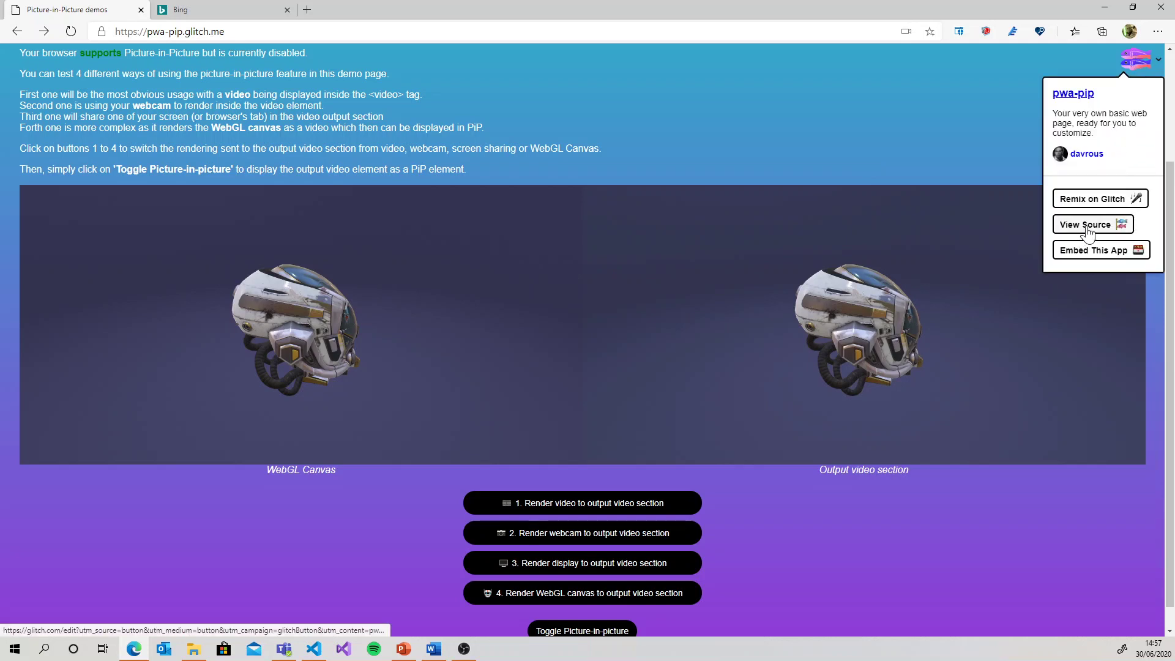
{"action": "left_click", "coordinate": [720, 136]}
{"action": "scroll", "coordinate": [721, 136], "scroll_direction": "up", "scroll_amount": 3}
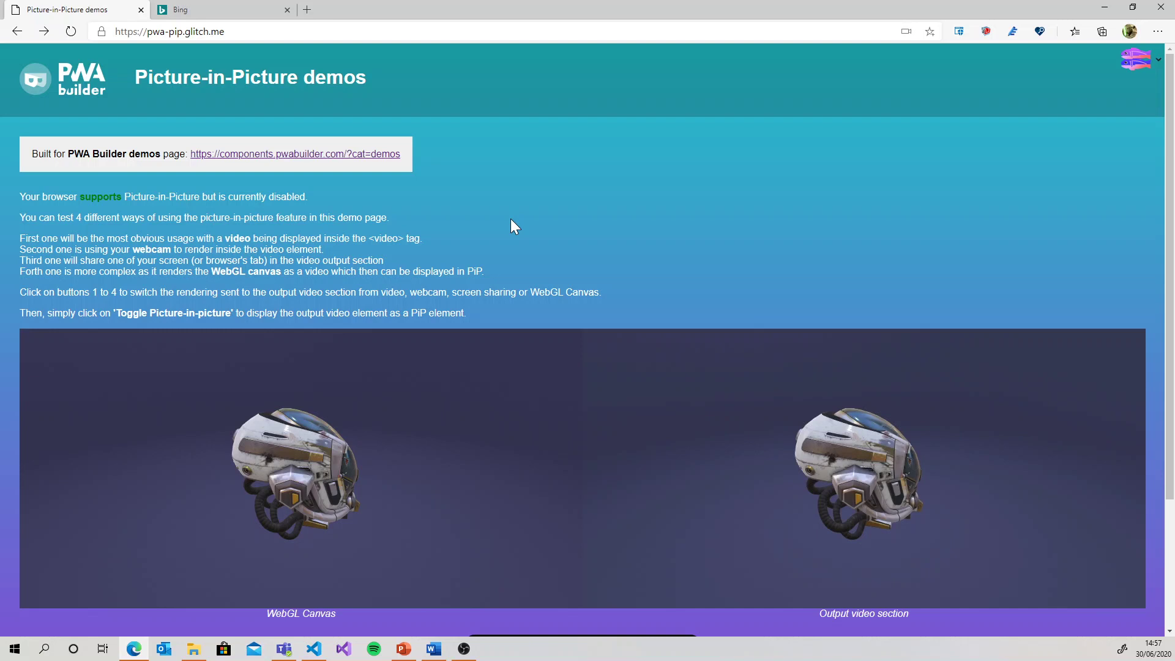
Step: Open the components.pwabuilder.com demos link in a new tab, view it, then return to the Picture-in-Picture demos tab
{"action": "right_click", "coordinate": [286, 158]}
{"action": "left_click", "coordinate": [306, 161]}
{"action": "left_click", "coordinate": [204, 9]}
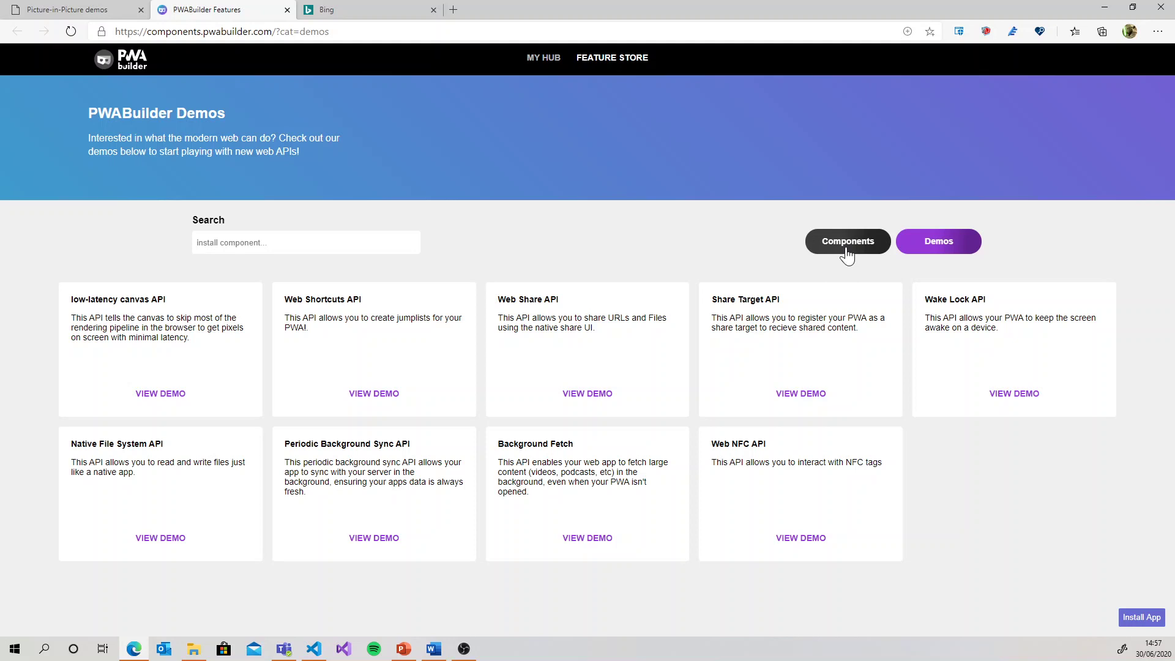
{"action": "left_click", "coordinate": [57, 16]}
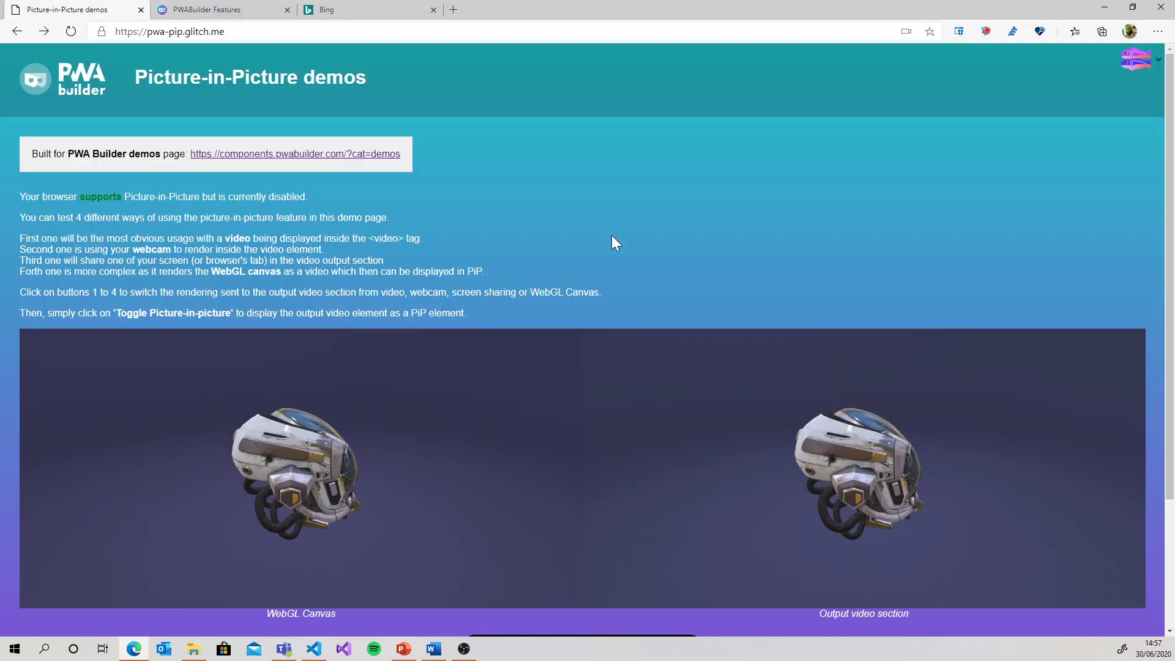